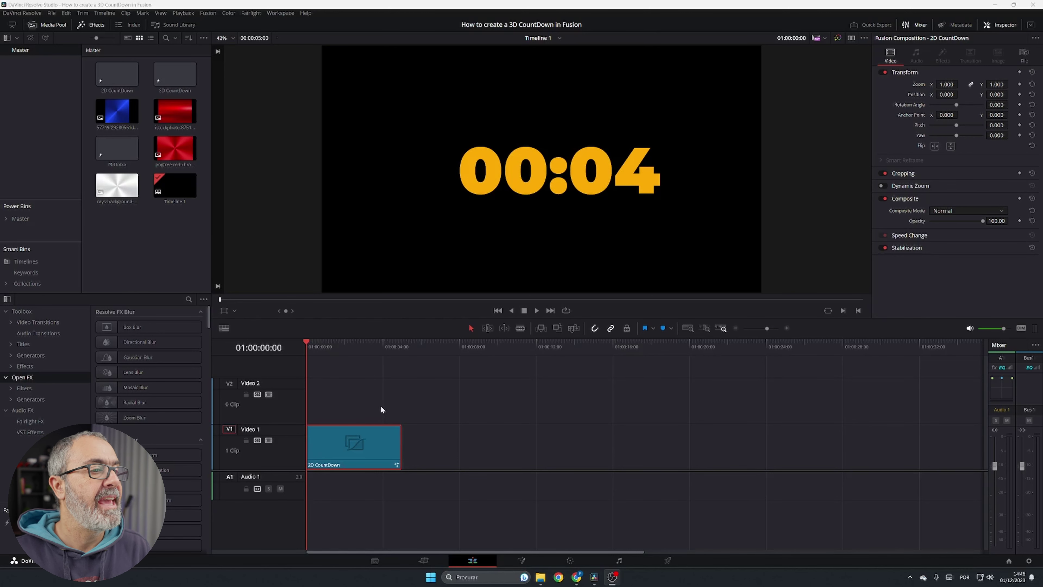
Scrub the playhead through the 2D CountDown clip to review its countdown up to the five-second end
left_click_drag(306, 343, 400, 363)
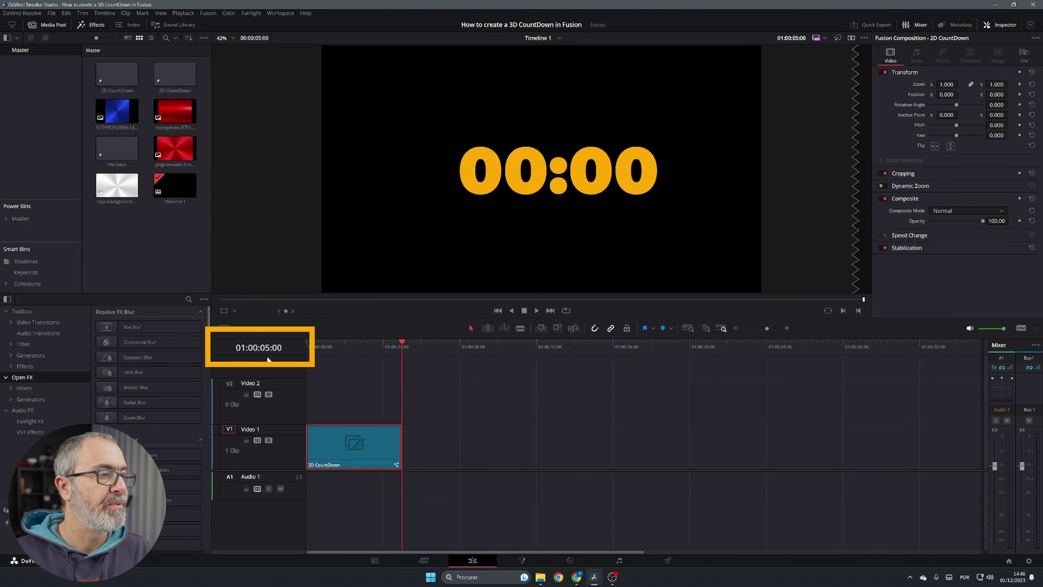
left_click_drag(400, 342, 384, 363)
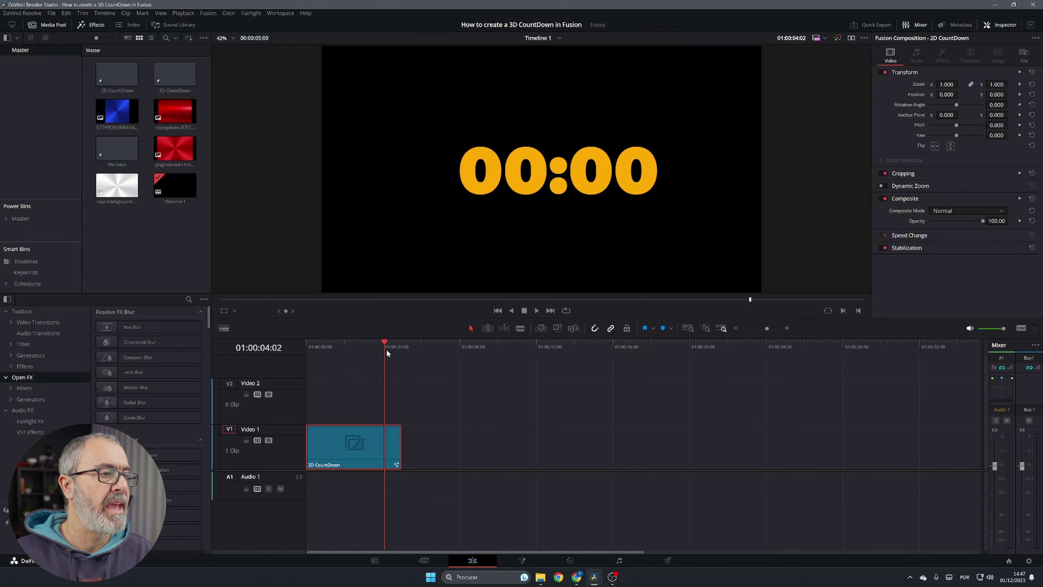
left_click_drag(386, 341, 395, 341)
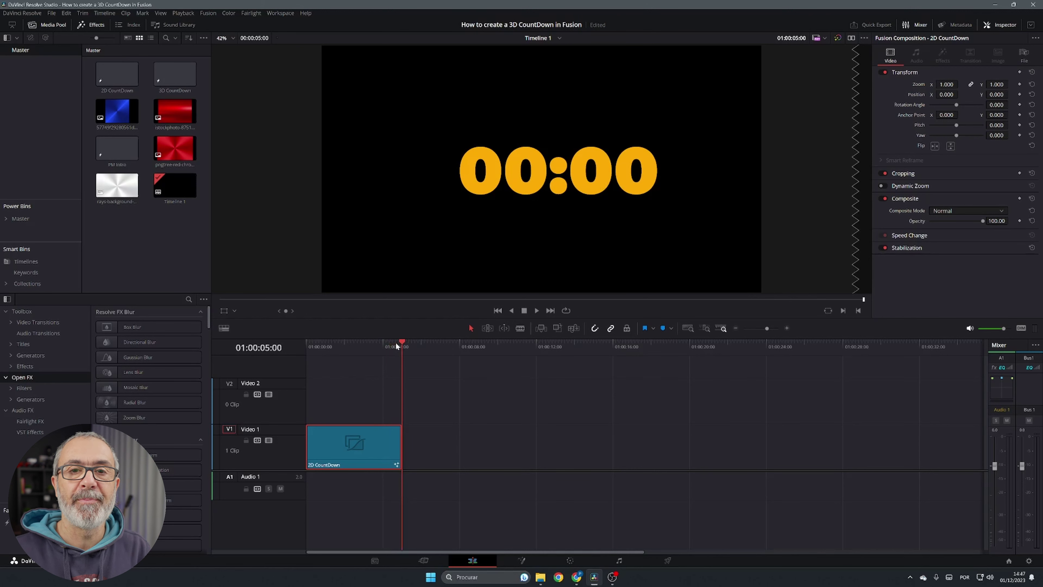
Create a new Fusion composition clip named 3D Timer in the media pool with a 5-second duration at 24 fps
left_click(175, 241)
right_click(155, 233)
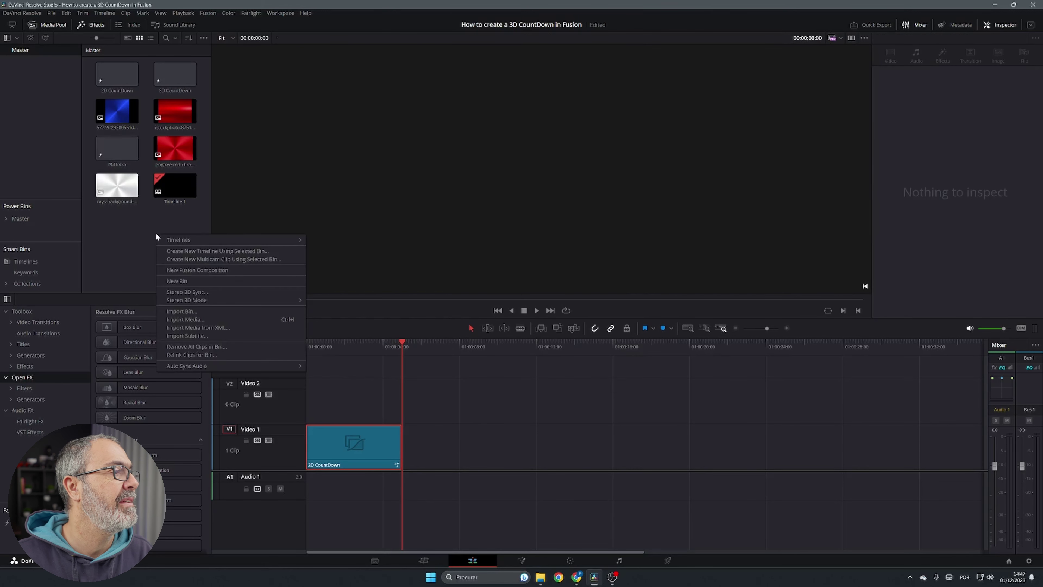
left_click(206, 271)
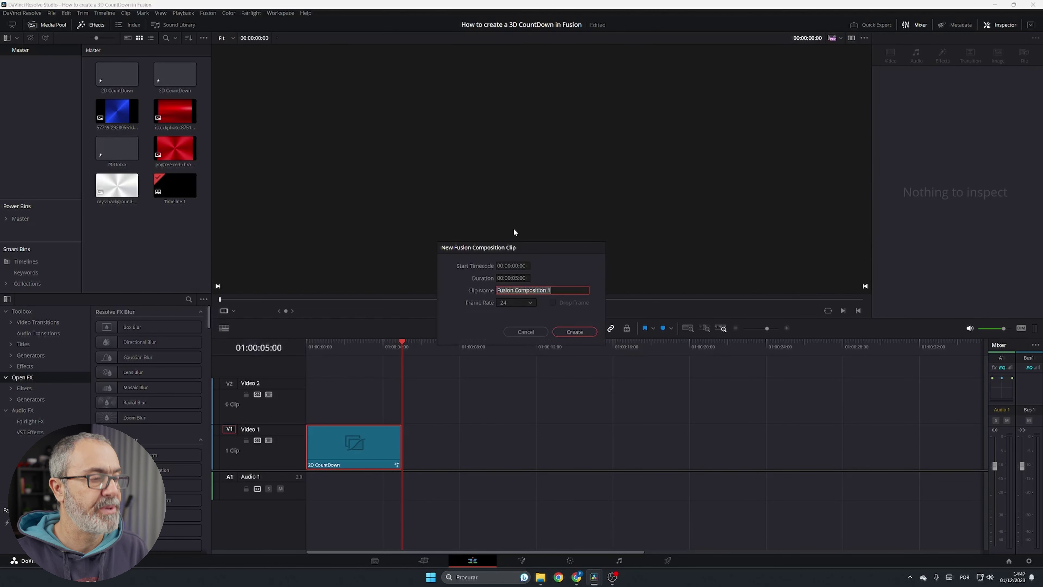
type("3")
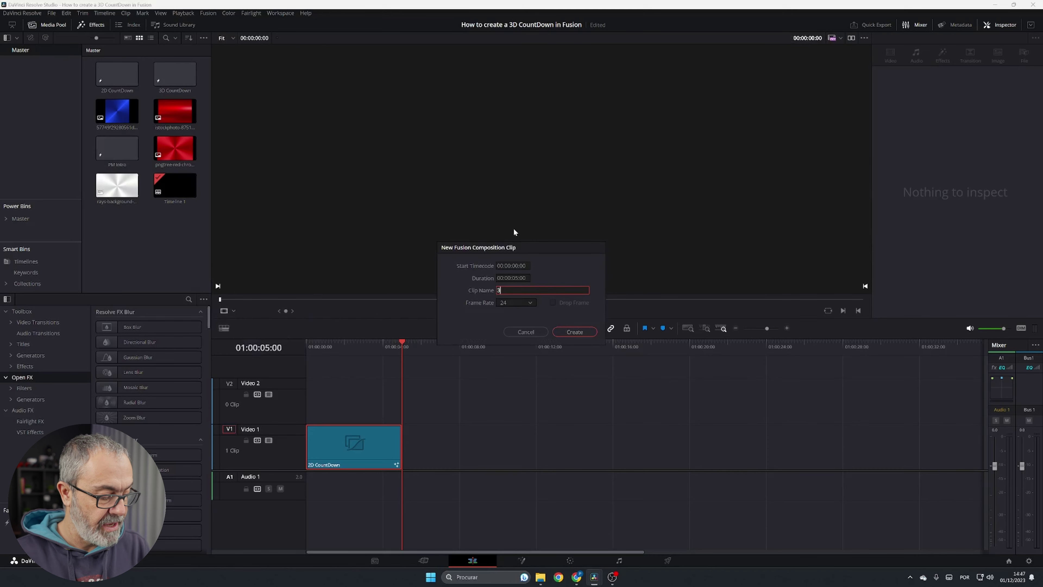
type("D Timer")
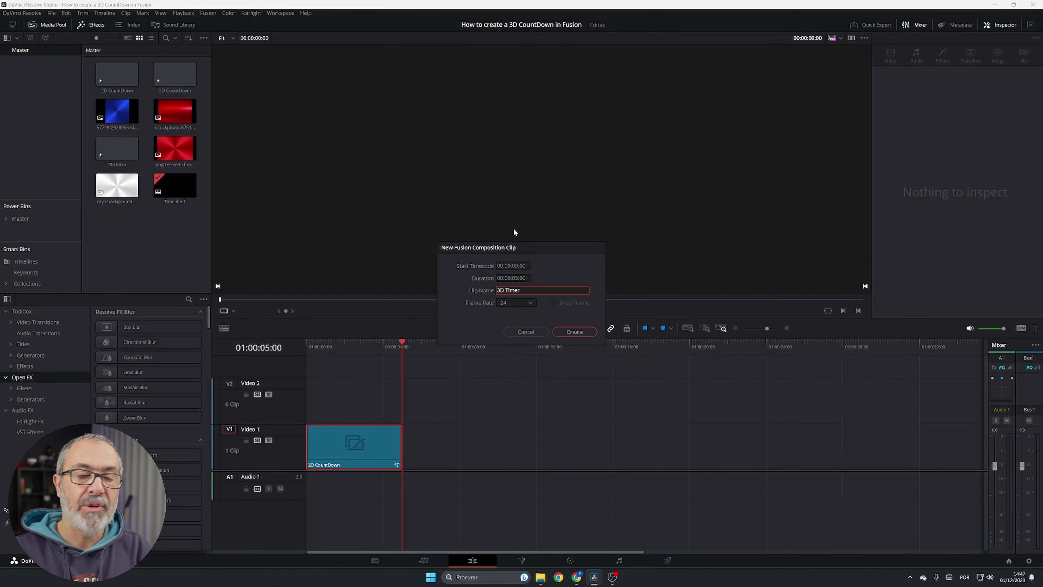
left_click(569, 334)
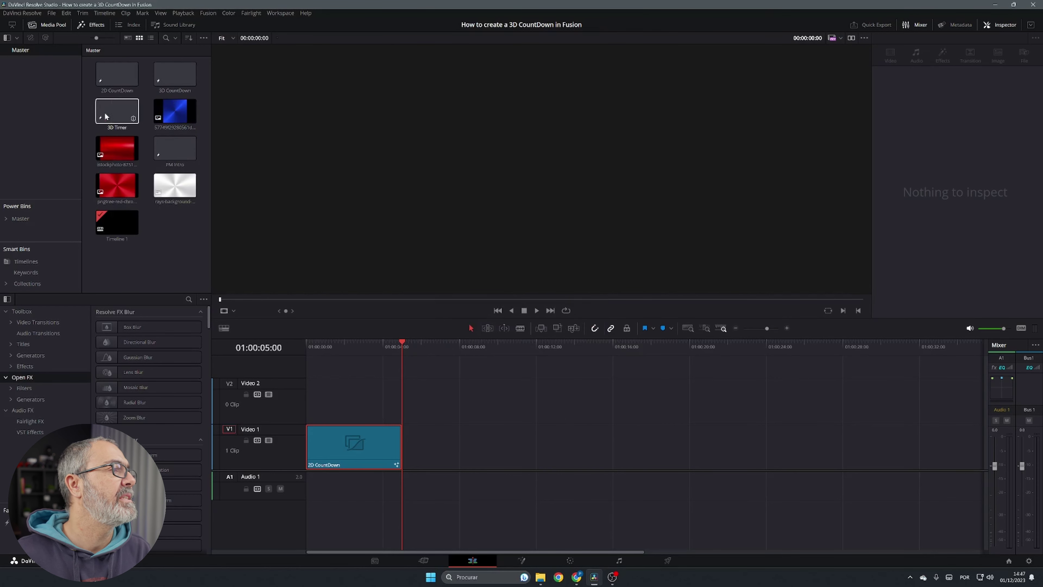
Open the 3D Timer composition in Fusion and add a Renderer3D node to the node graph
double_click(111, 112)
left_click_drag(361, 448, 738, 487)
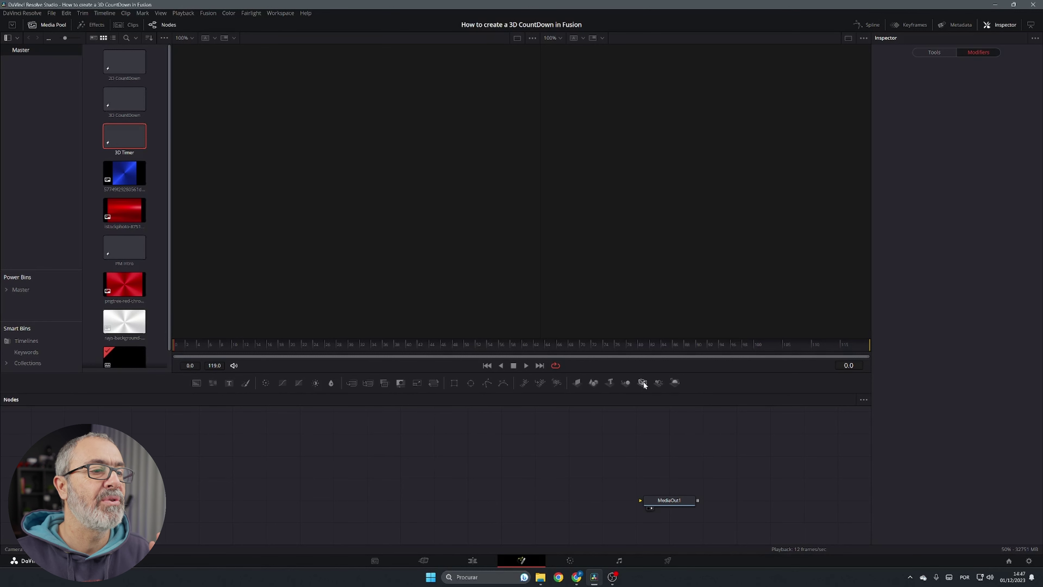
left_click_drag(674, 382, 537, 456)
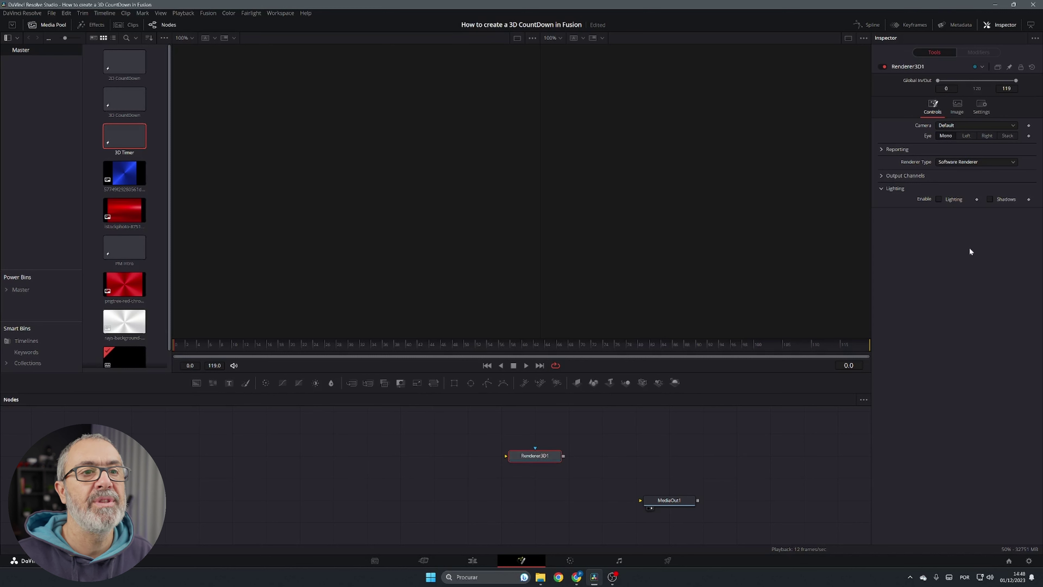
Enable lighting and shadows on Renderer3D1 and set its renderer type to Hardware Renderer
left_click(940, 199)
left_click(990, 200)
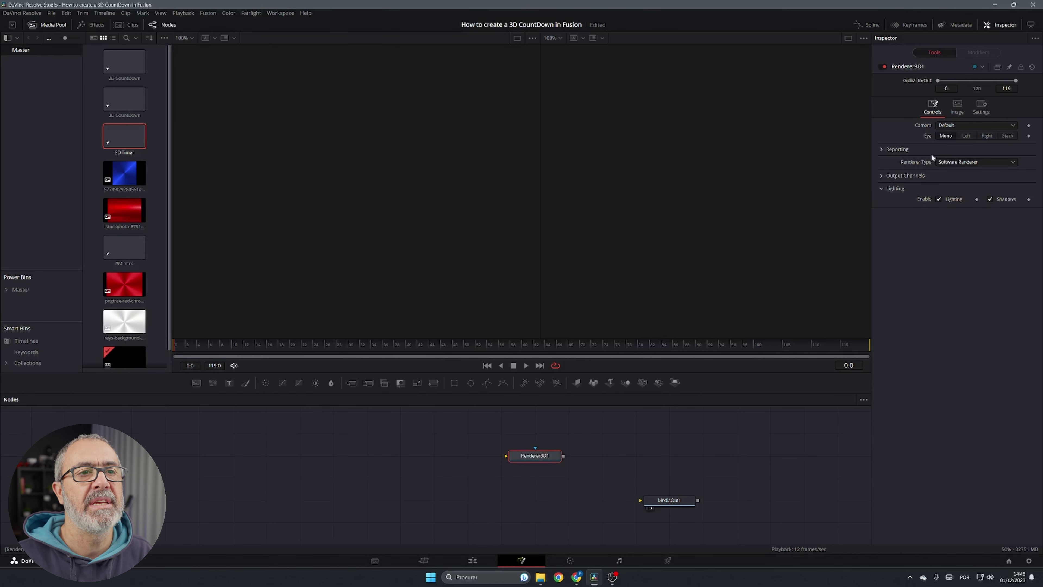
left_click(965, 161)
left_click(971, 169)
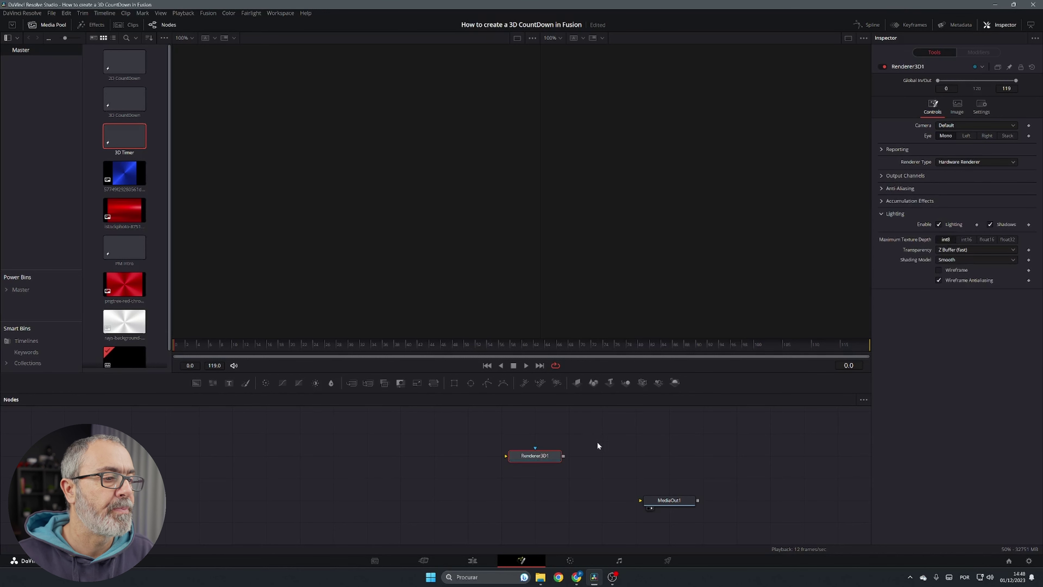
Connect Renderer3D1 to MediaOut1 and add Merge3D, Camera3D, SpotLight and Text3D nodes, with the merge feeding the renderer
left_click_drag(563, 454, 660, 504)
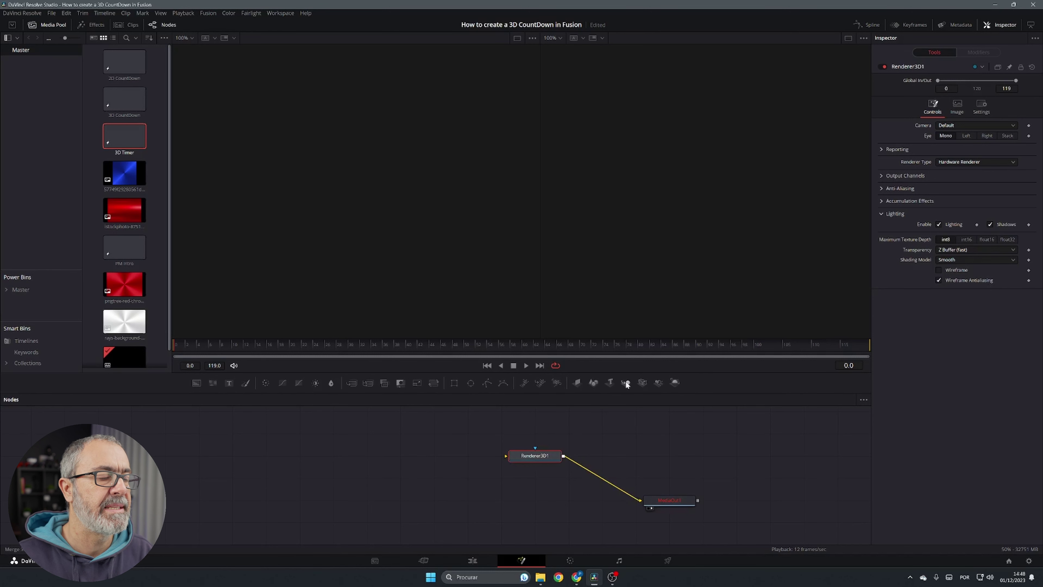
left_click_drag(625, 381, 558, 454)
left_click_drag(644, 385, 484, 429)
left_click_drag(659, 382, 396, 434)
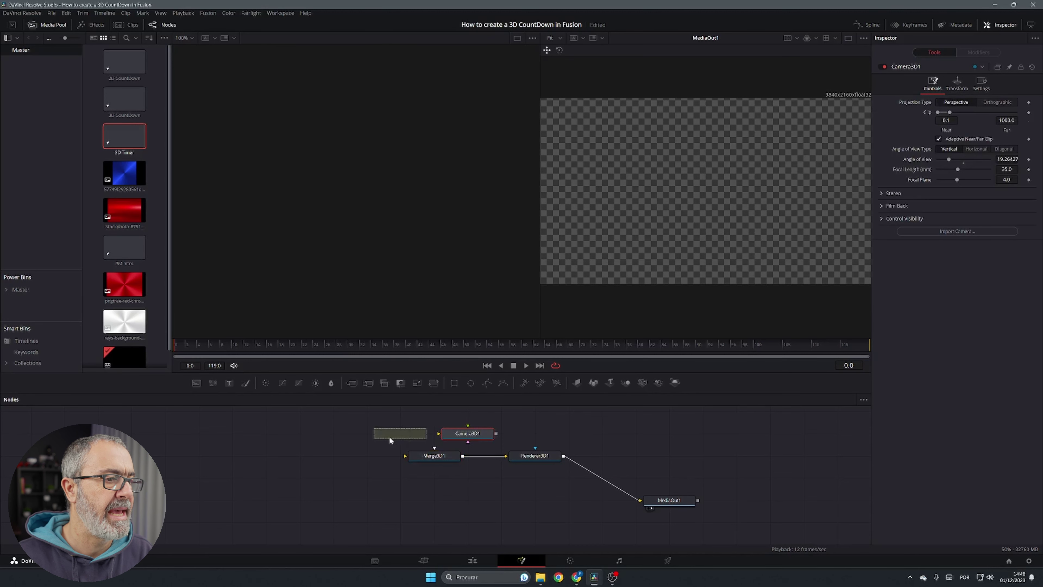
left_click_drag(611, 382, 293, 460)
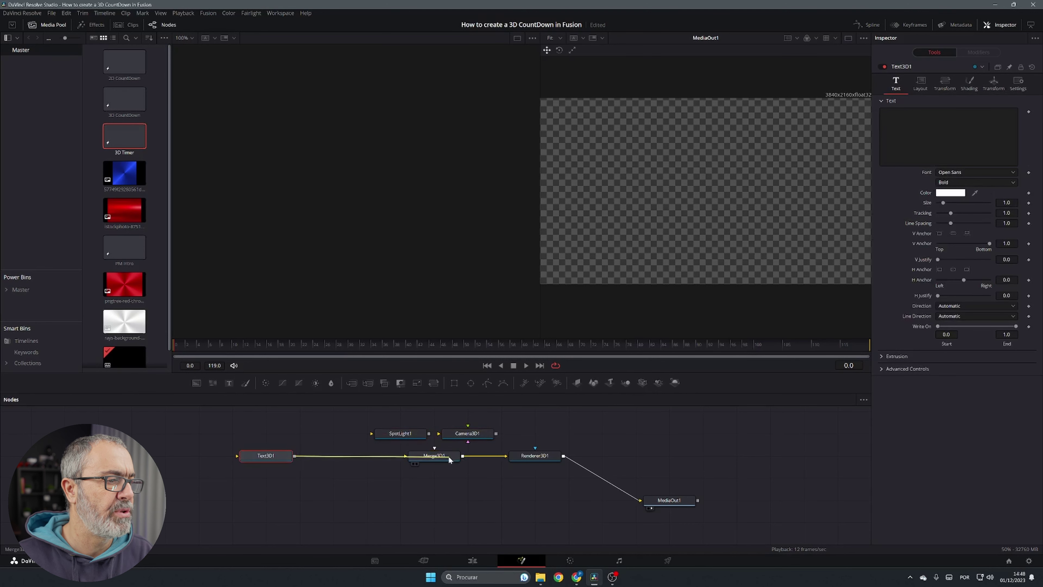
Connect Text3D1, SpotLight1 and Camera3D1 to Merge3D1 and display the merge in the first viewer
left_click_drag(429, 434, 425, 460)
left_click_drag(495, 434, 439, 457)
left_click(433, 459)
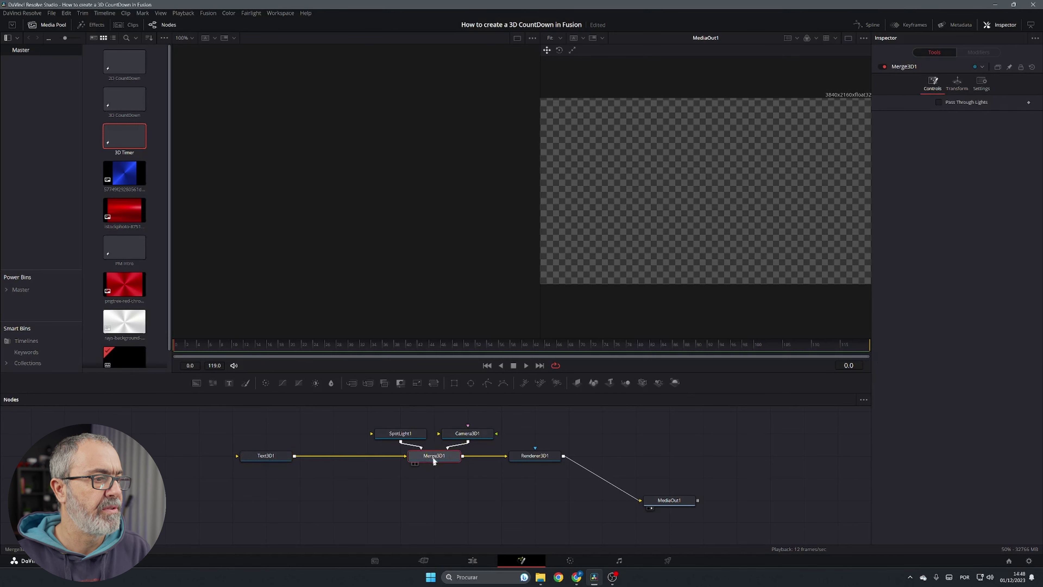
key("1")
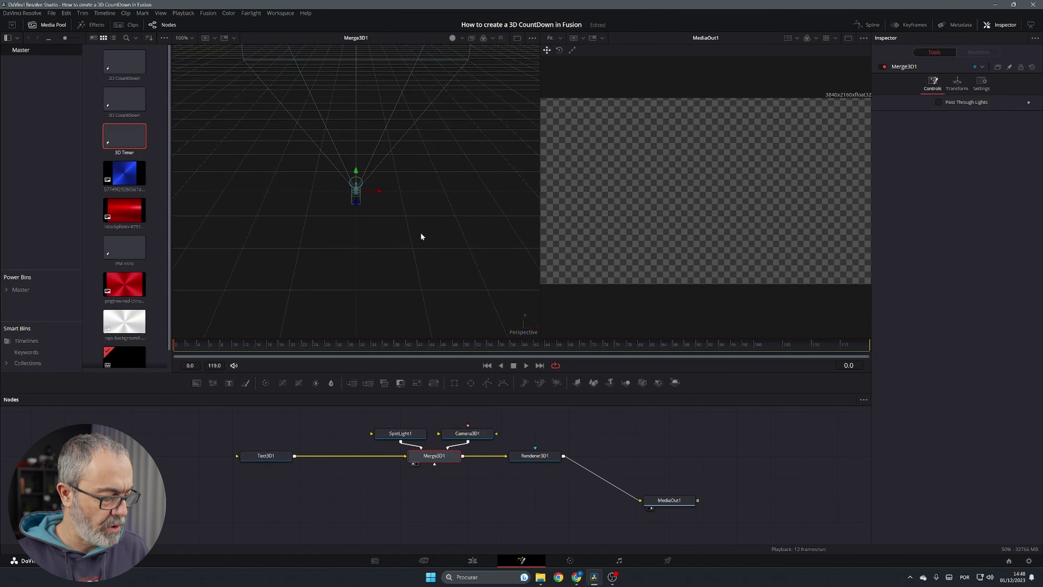
Pull Camera3D1 back from the scene origin along Z and raise SpotLight1 to about 0.21 on Y
left_click_drag(424, 248, 373, 262)
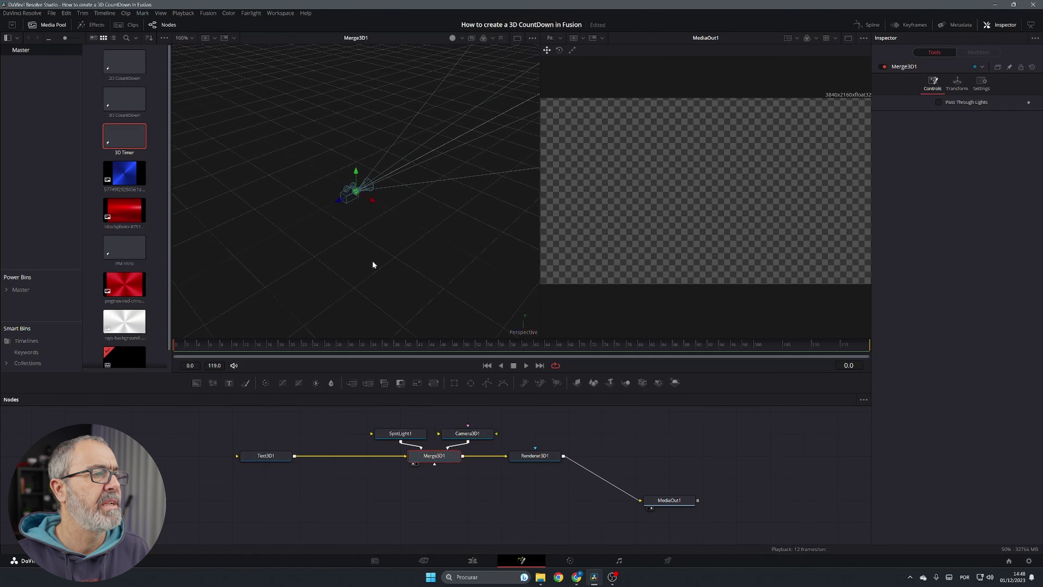
left_click(478, 434)
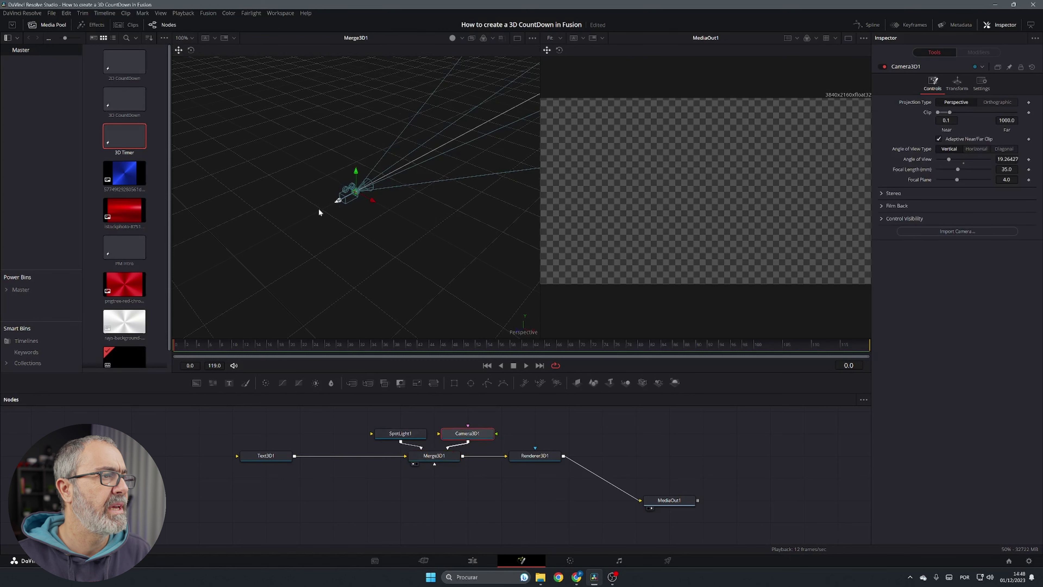
left_click_drag(318, 207, 203, 272)
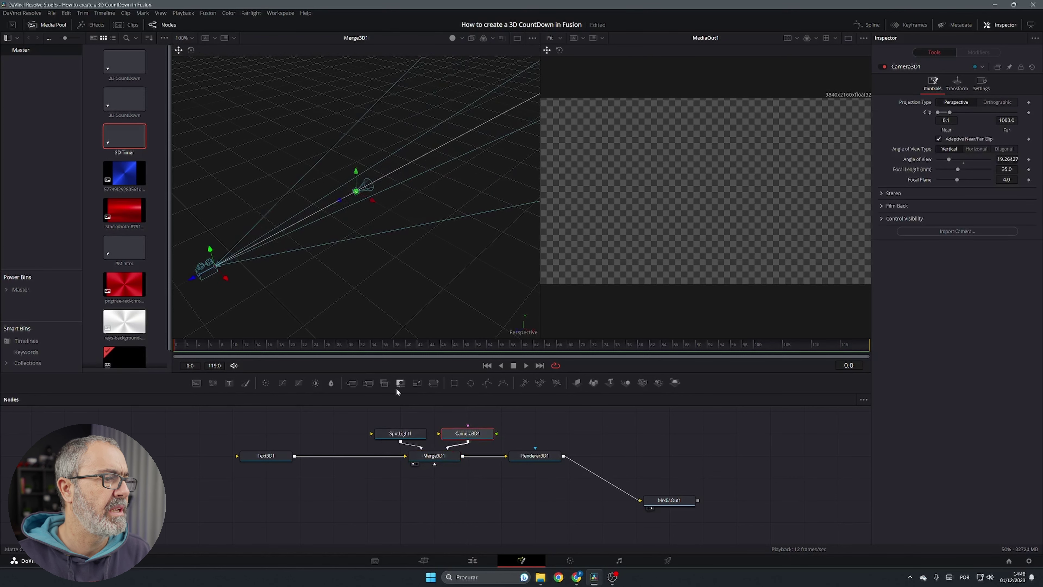
left_click(391, 431)
left_click_drag(345, 201, 291, 161)
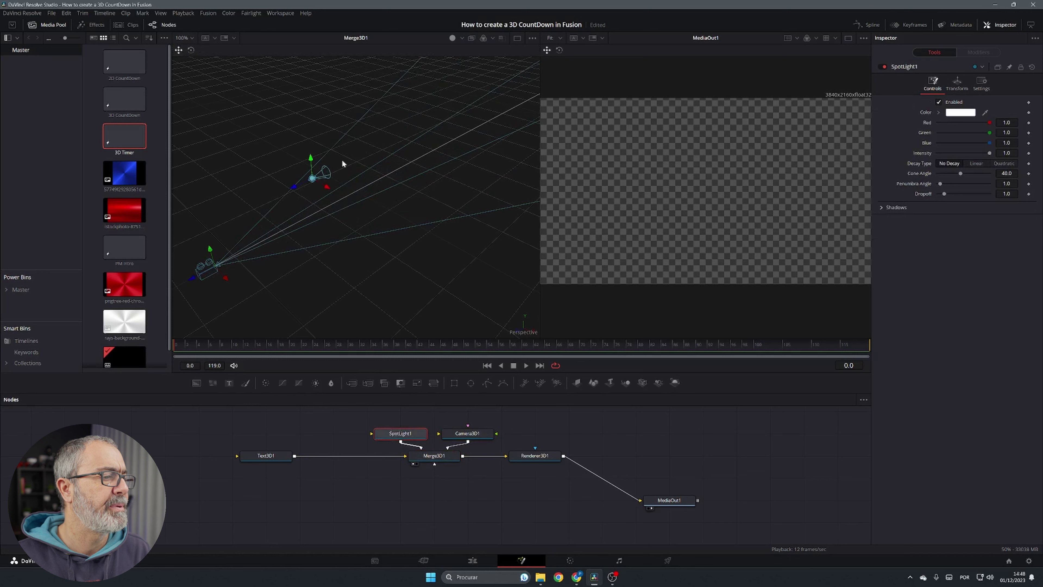
Apply a TimeCode modifier to the styled text of Text3D1
left_click(263, 456)
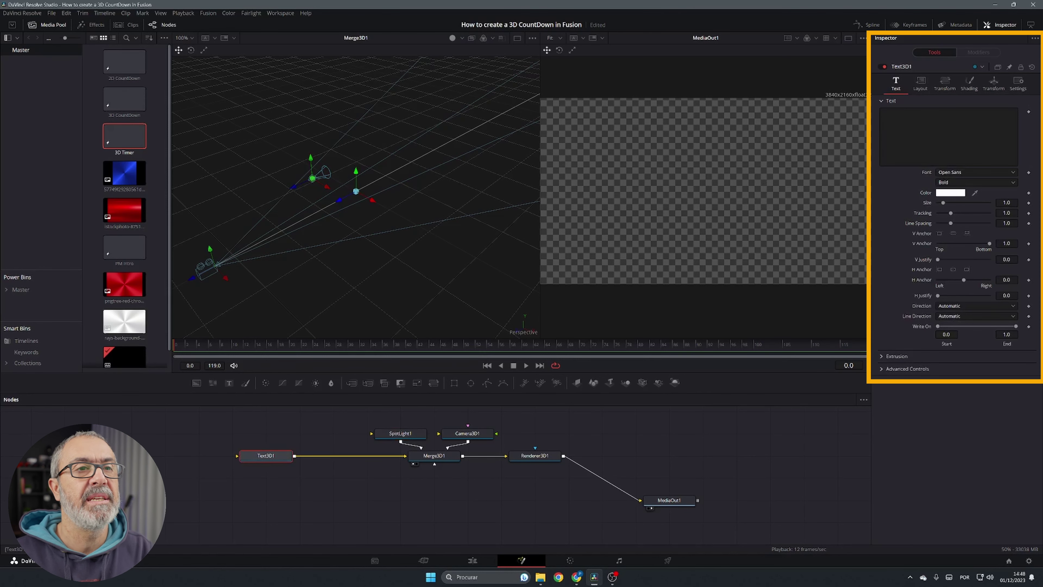
right_click(914, 129)
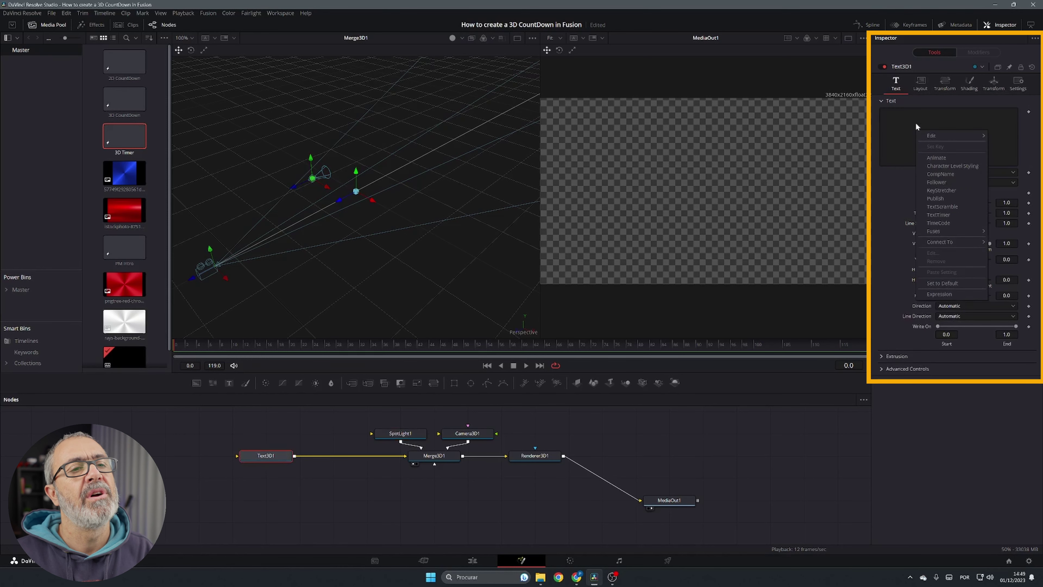
left_click(940, 223)
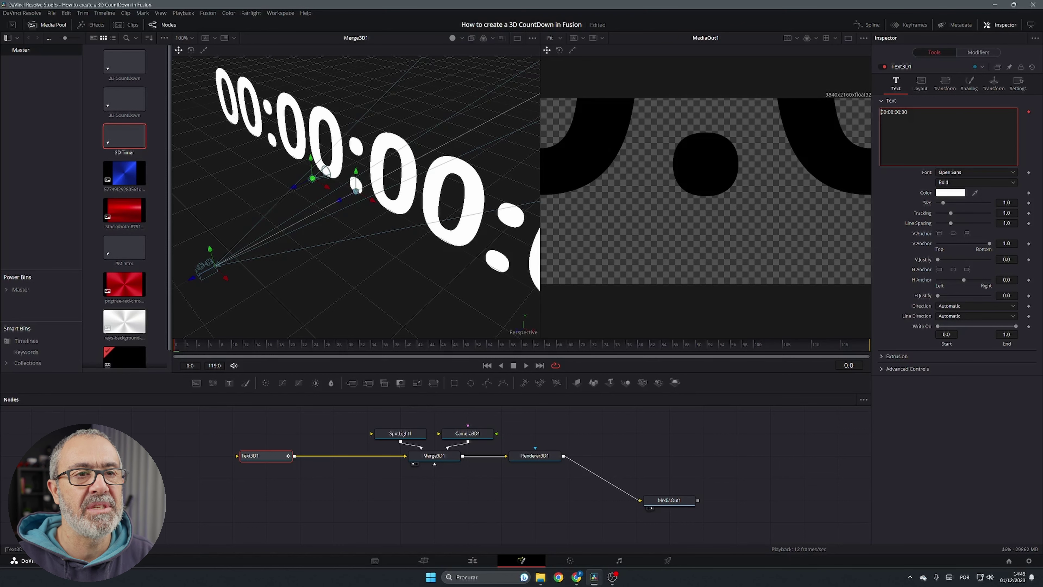
Set the Text3D1 font to Montserrat Black and its size to 0.23
left_click(959, 171)
left_click(959, 184)
left_click(958, 182)
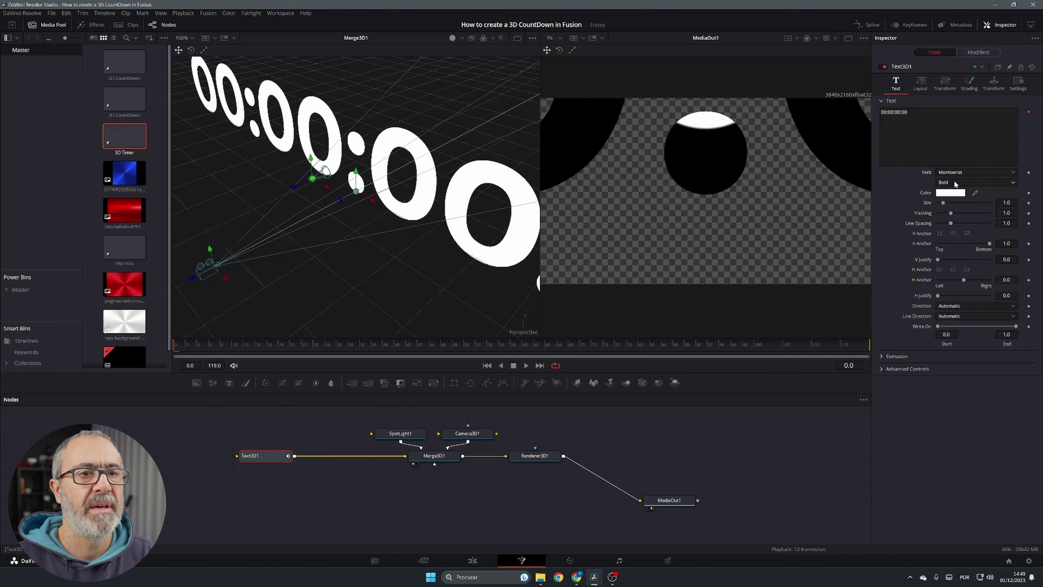
left_click(956, 267)
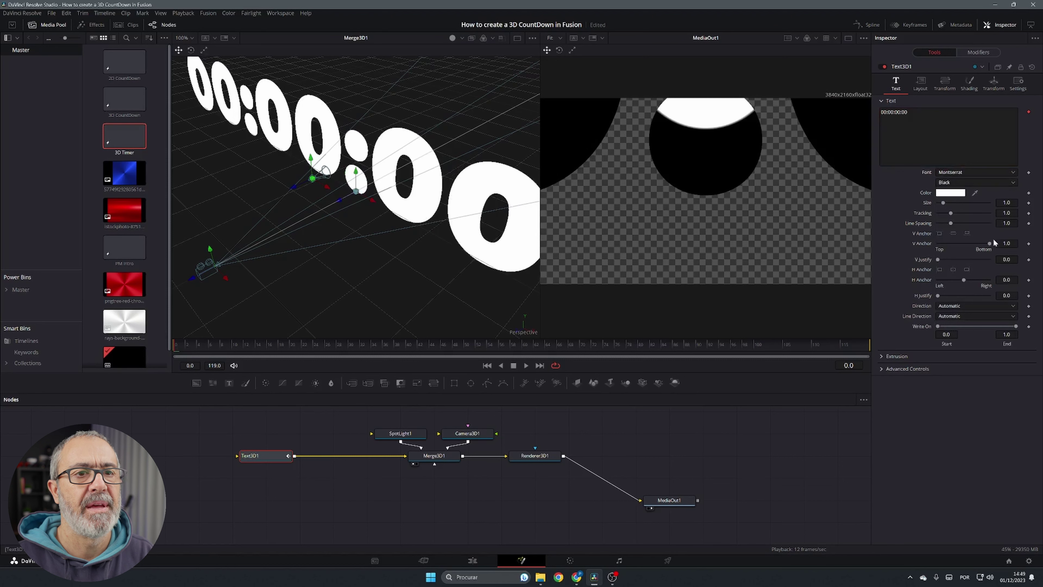
left_click_drag(1006, 202, 973, 202)
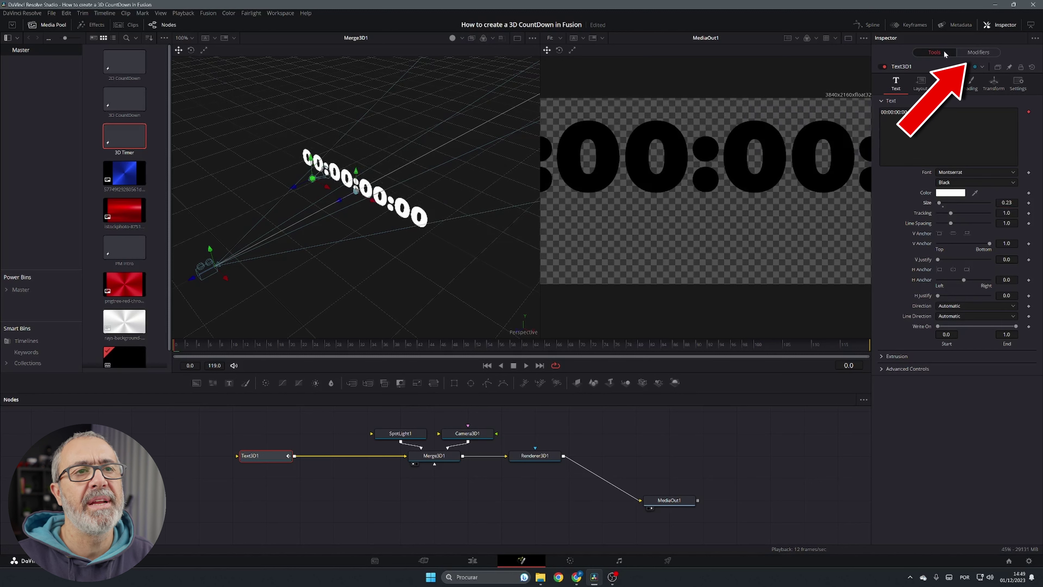
Turn off hours and frames in the Time Code modifier so only minutes and seconds are displayed
left_click(979, 52)
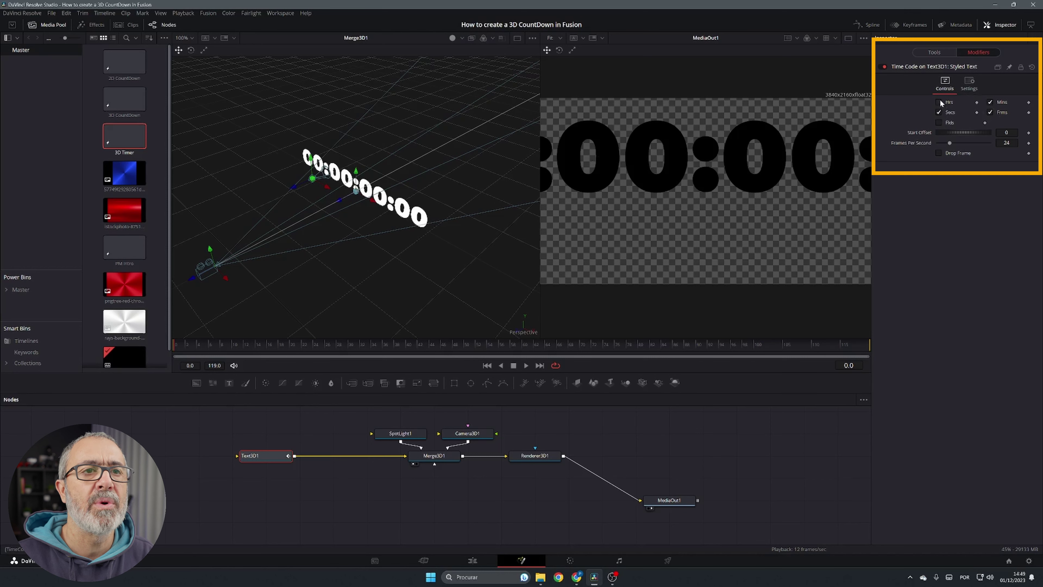
left_click(940, 101)
left_click(990, 112)
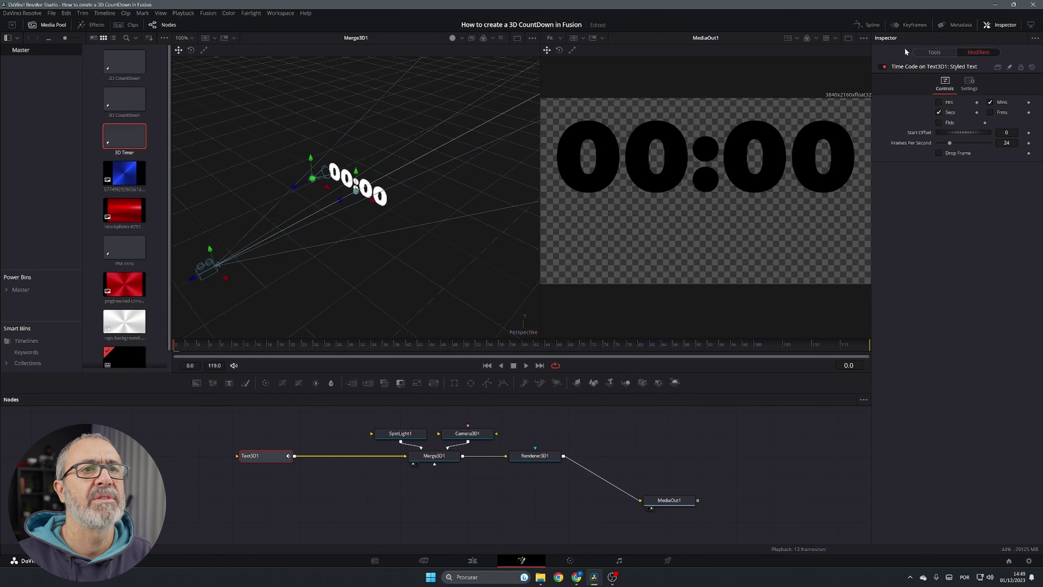
left_click(934, 52)
Move SpotLight1 back to about 0.46 on Z and set its X rotation to -17
left_click(397, 436)
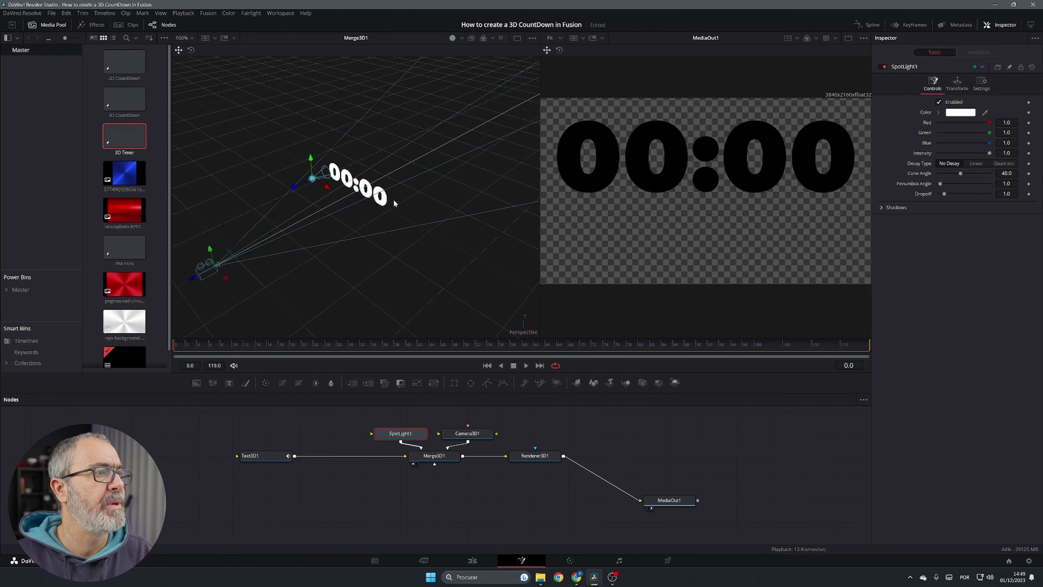
left_click_drag(298, 185, 266, 193)
left_click(957, 82)
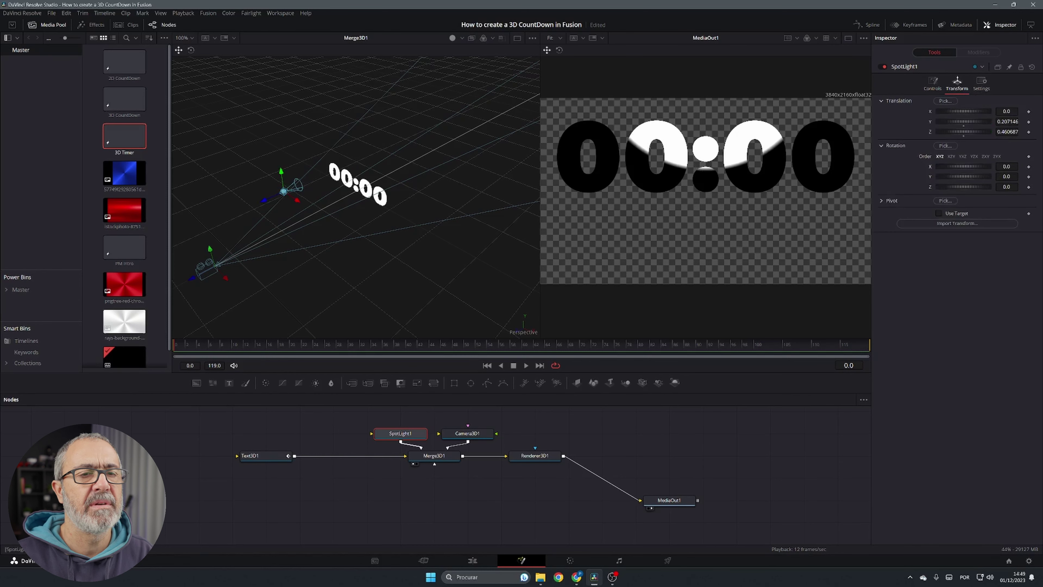
left_click_drag(963, 167, 956, 166)
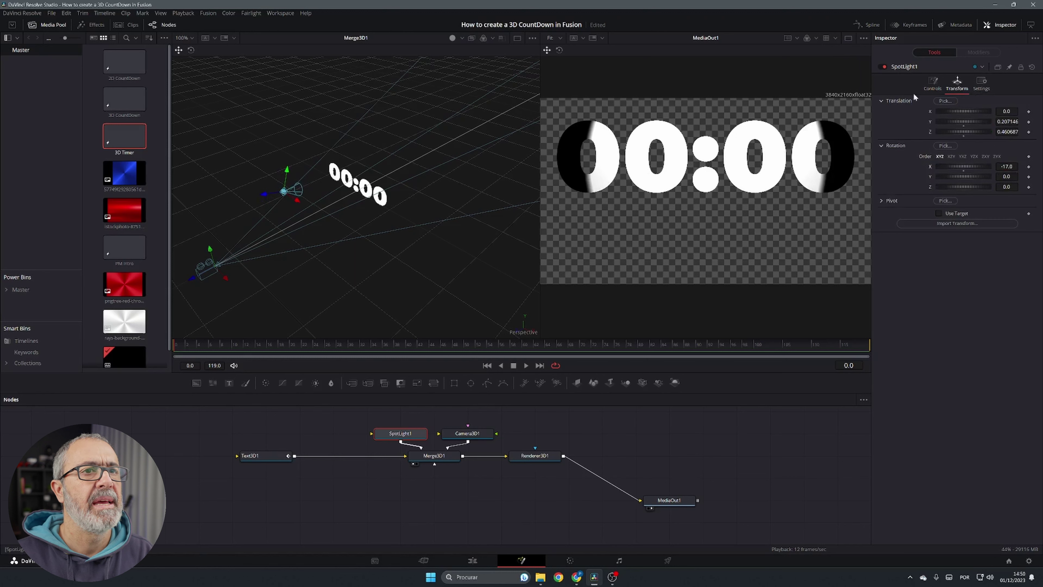
Set the SpotLight1 cone angle to about 51, the penumbra angle to 6.77 and the dropoff to 3.06
left_click(932, 83)
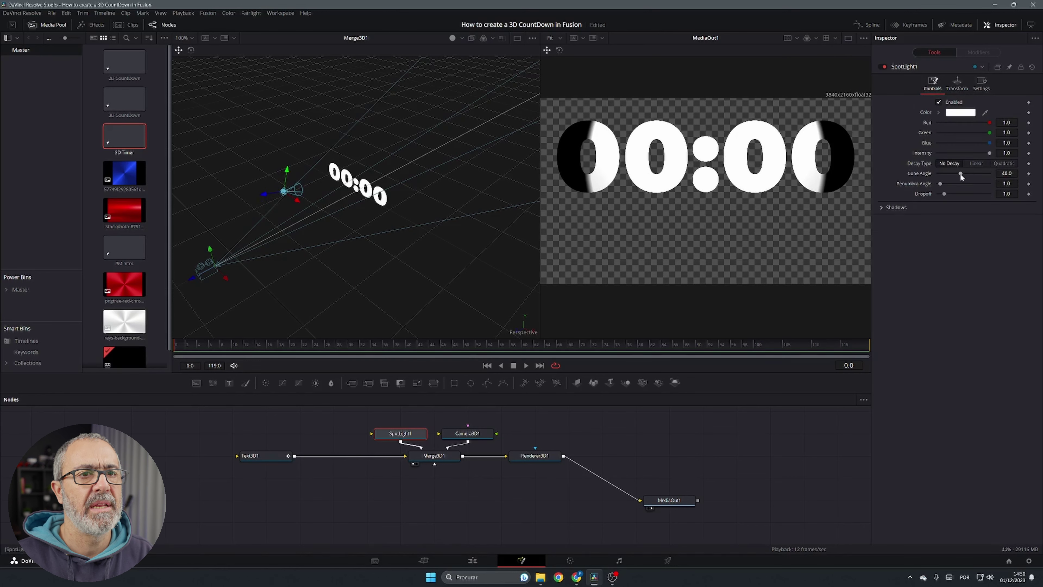
left_click_drag(961, 173, 957, 197)
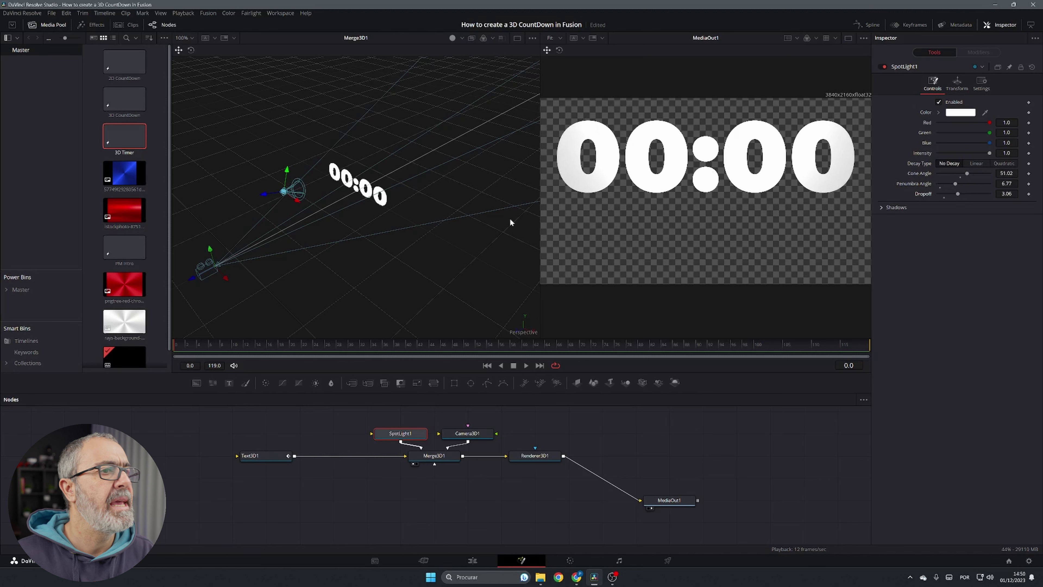
Set the Text3D1 layout Center X to 0.275 to centre the timer text horizontally
left_click(254, 456)
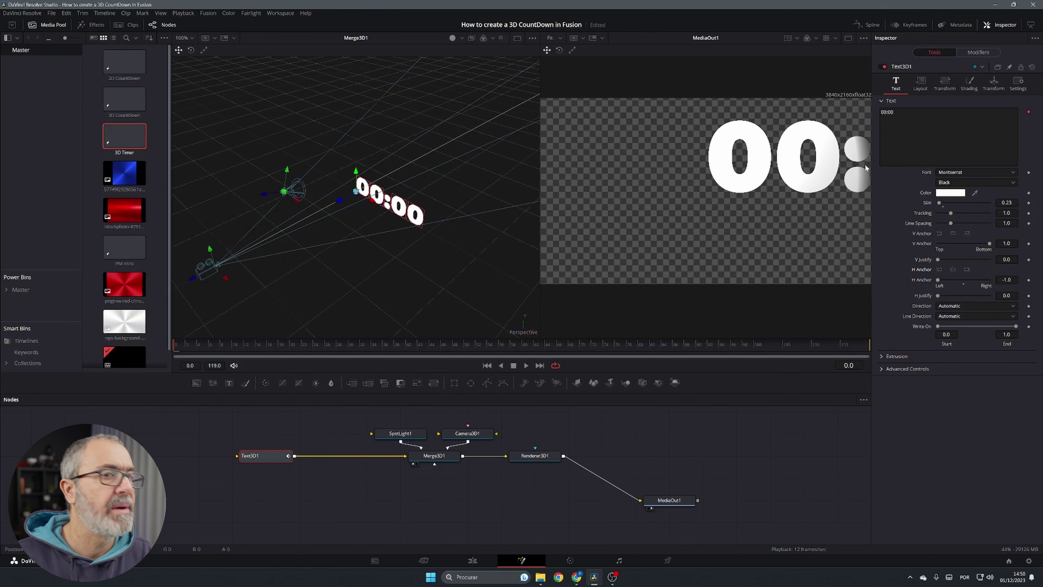
left_click(920, 82)
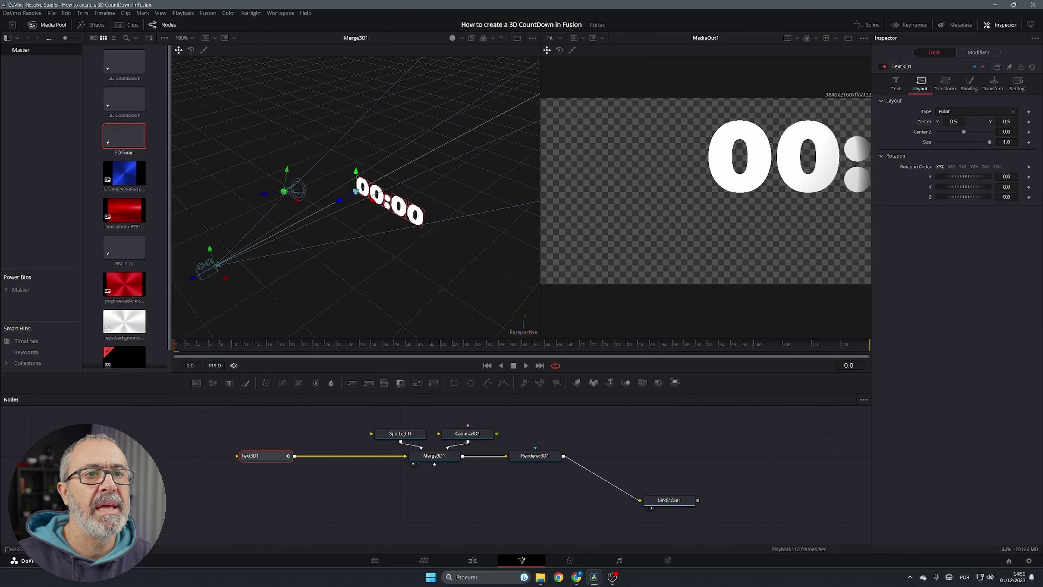
left_click(953, 122)
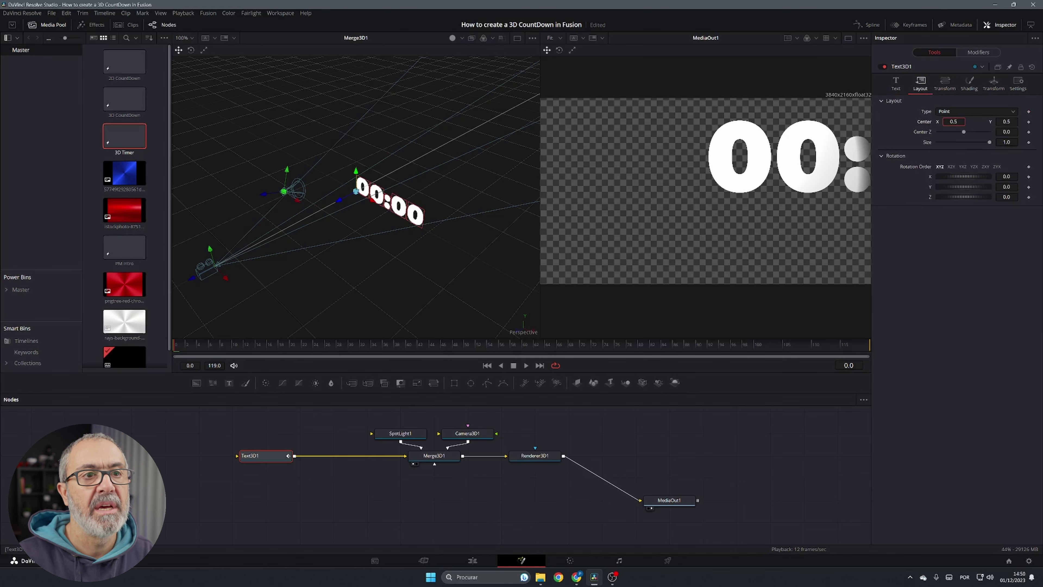
type("0.275")
key("Tab")
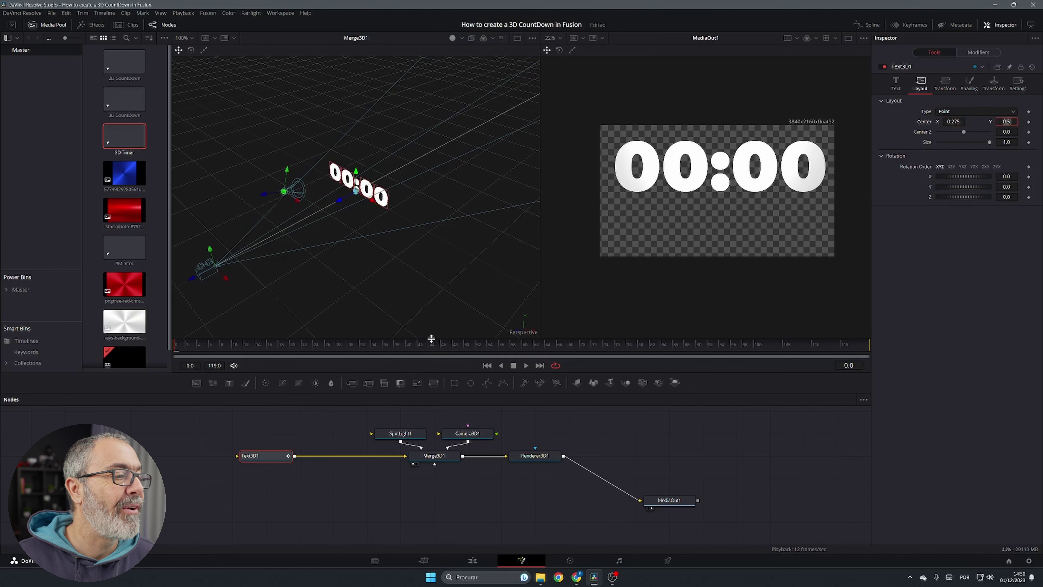
Give Text3D1 an extrusion depth of 0.25, a bevel depth of about 0.019 and a bevel width of about 0.010
left_click(895, 85)
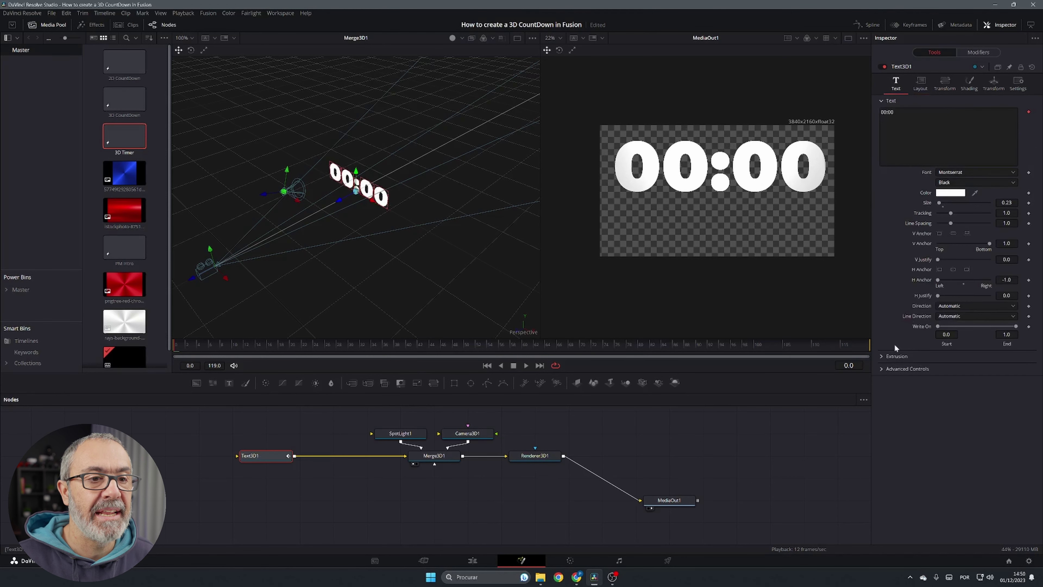
left_click(887, 355)
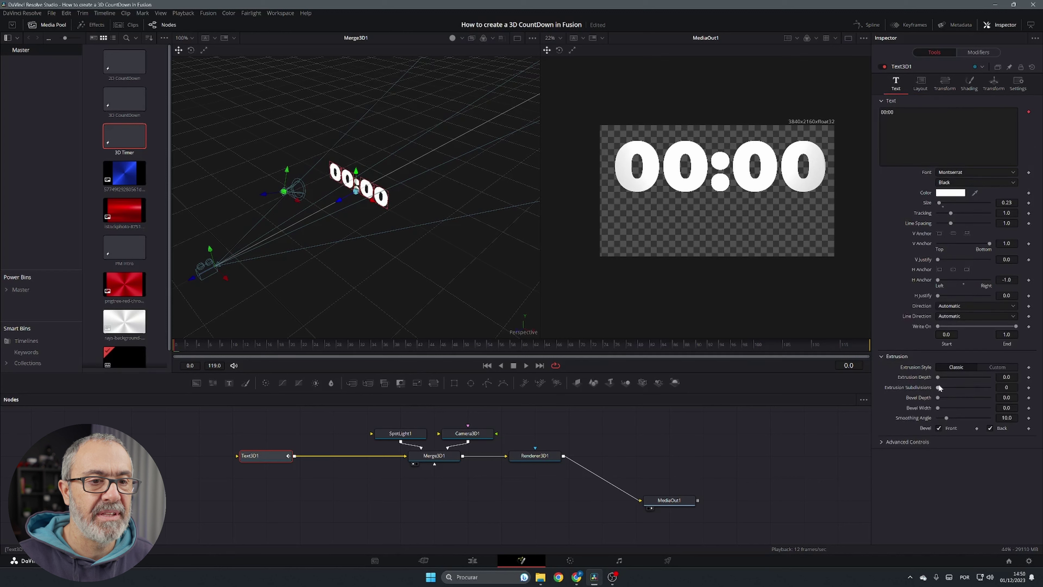
left_click_drag(937, 376, 1002, 380)
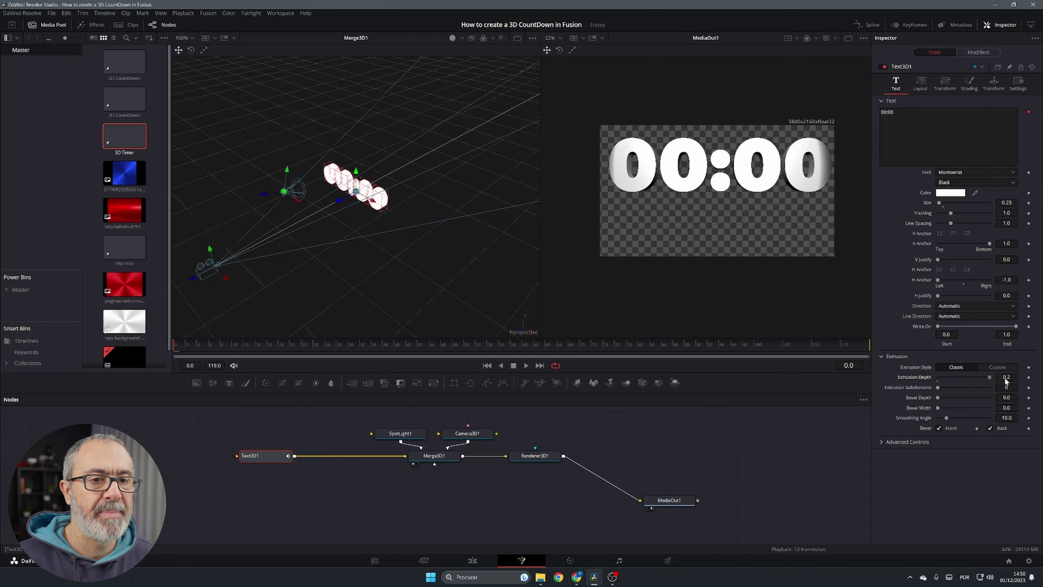
left_click(1006, 377)
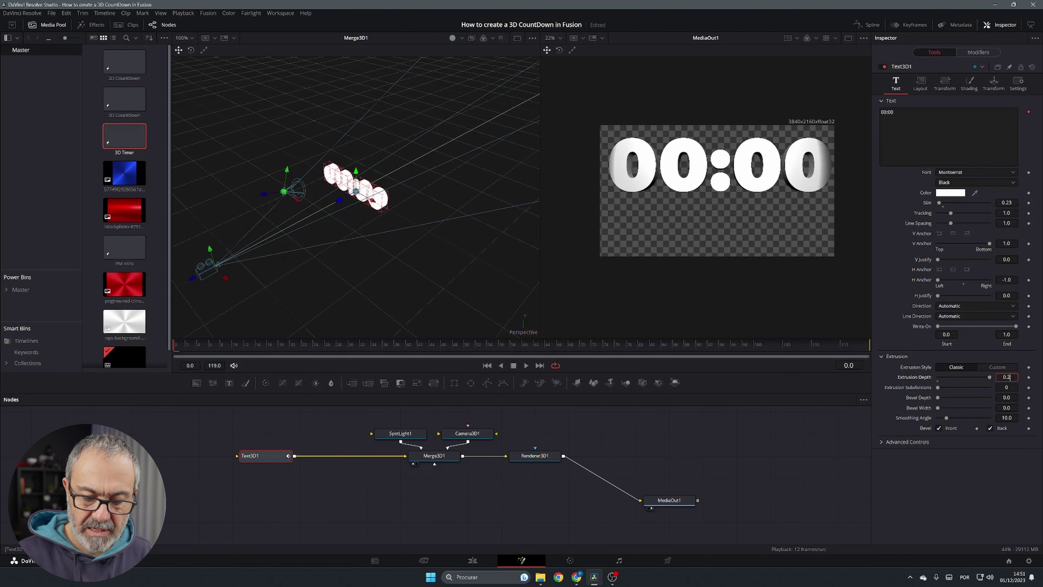
type("5")
key("Tab")
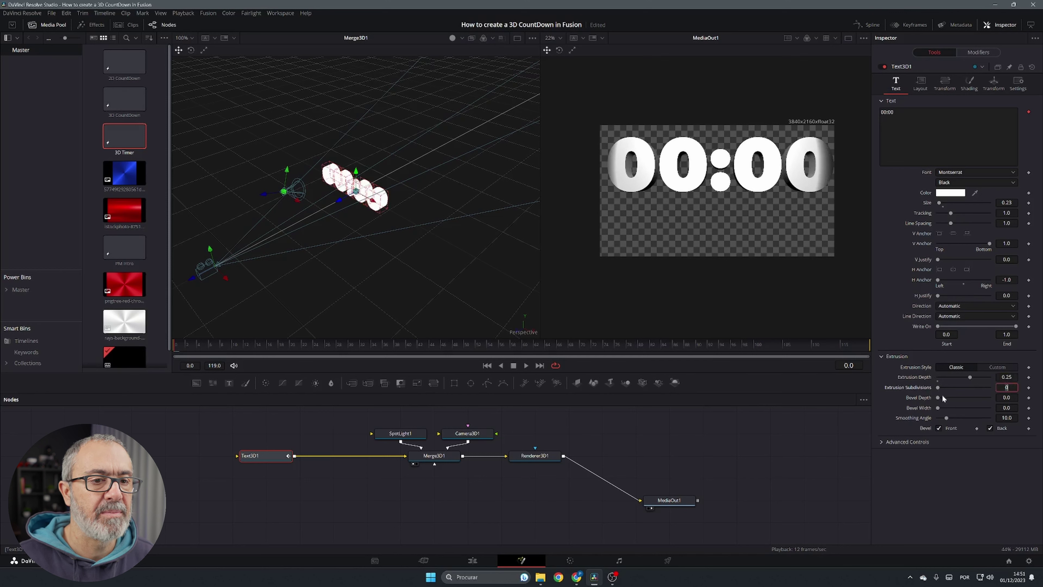
left_click_drag(936, 397, 943, 408)
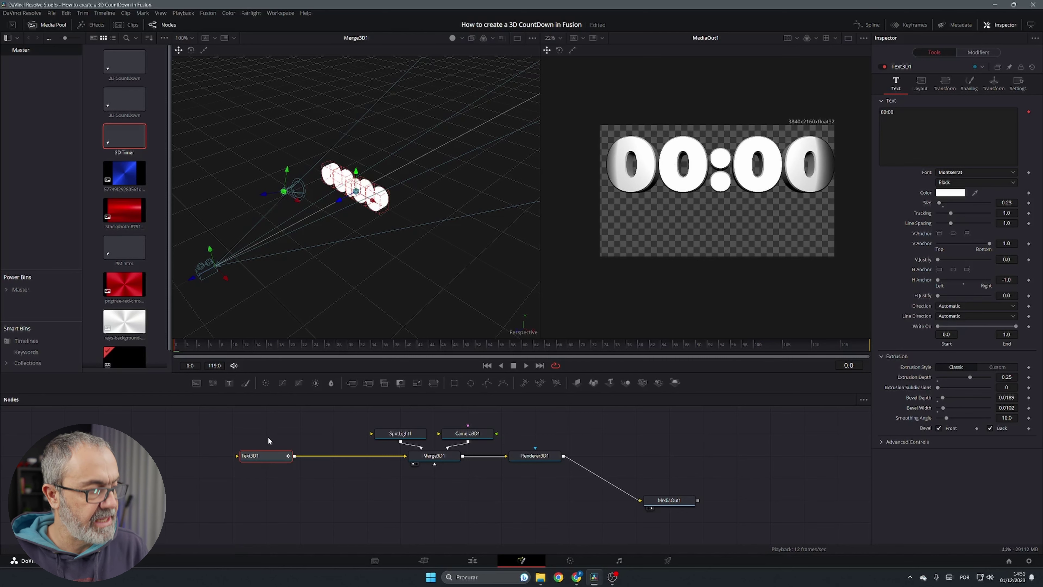
Add a Replace Material 3D node after Text3D1 and feed the red istockphoto image into it as the material
key("shift+space")
type("speed")
type("repl")
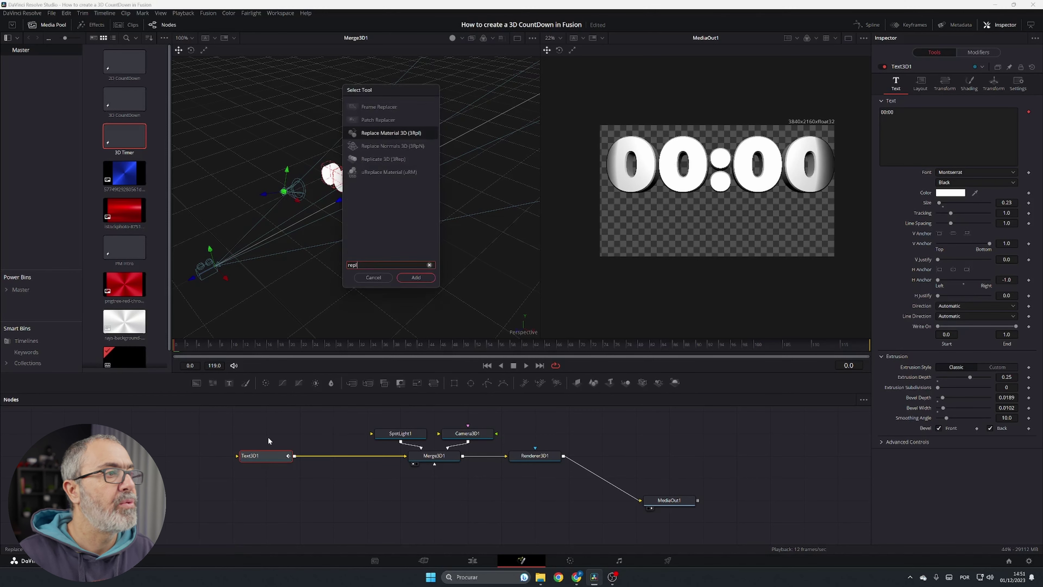
type("ace material 3D")
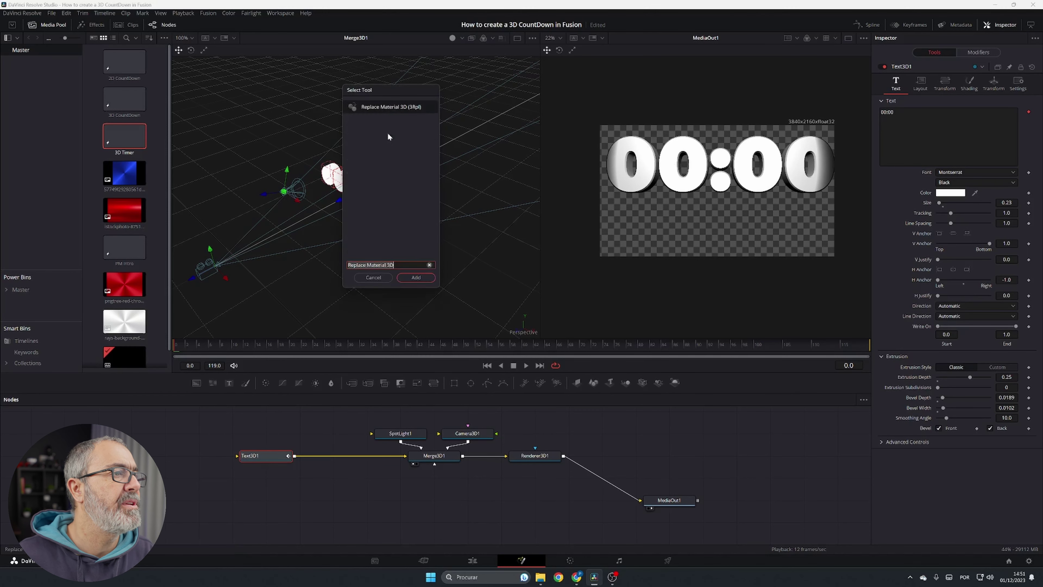
left_click(415, 277)
left_click_drag(111, 230, 334, 448)
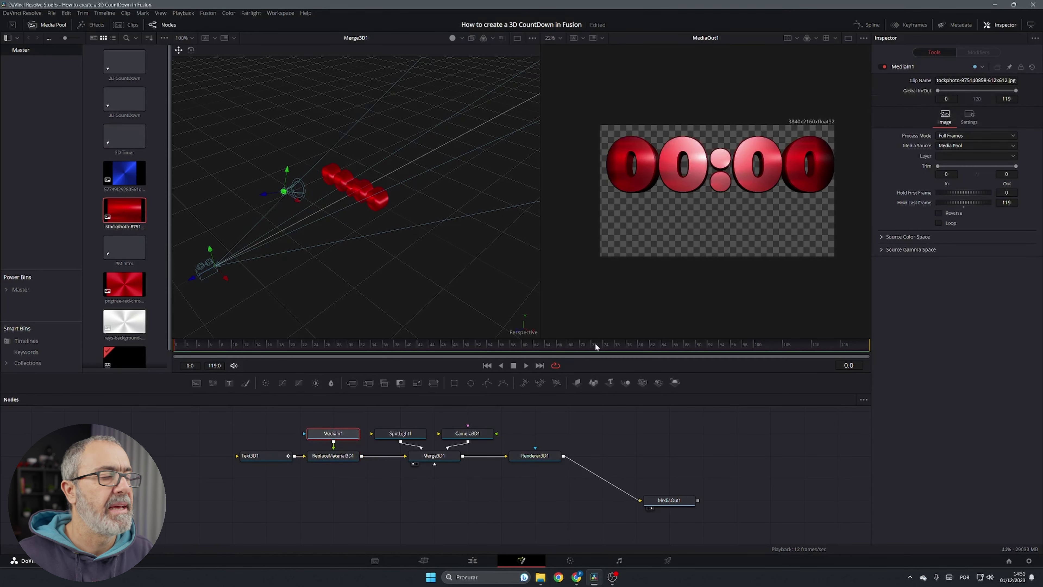
Set the SpotLight1 intensity to 2
left_click(398, 436)
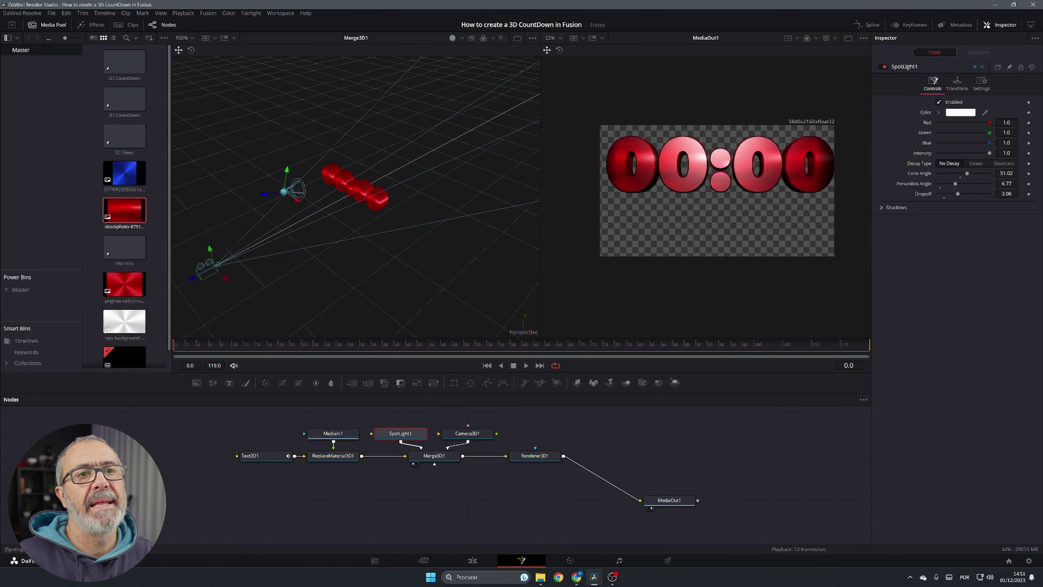
left_click(1006, 153)
type("2")
key("Tab")
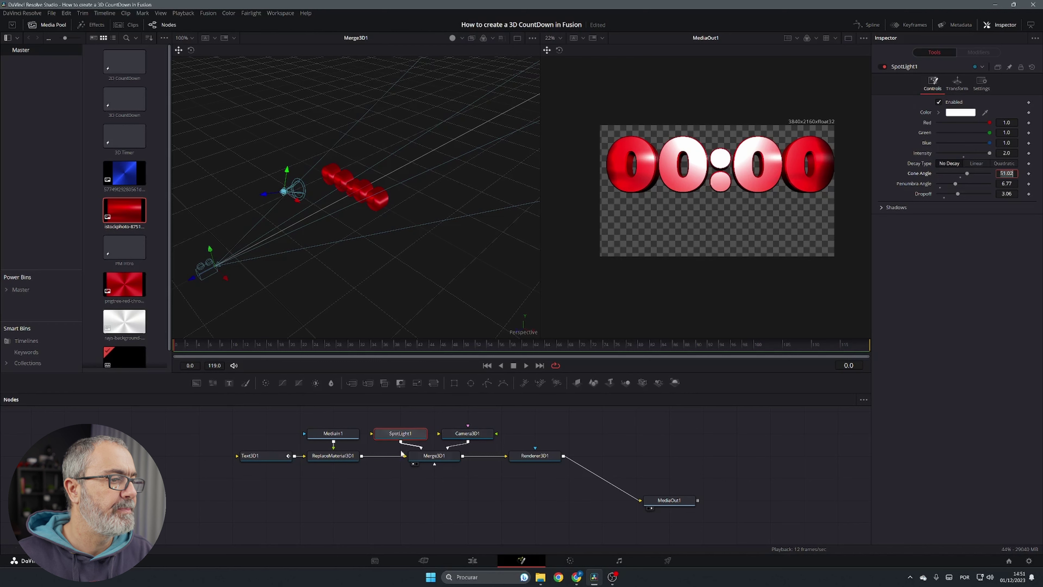
Raise Camera3D1 to about 0.136 on Y and set its X rotation to -6.1
left_click(468, 433)
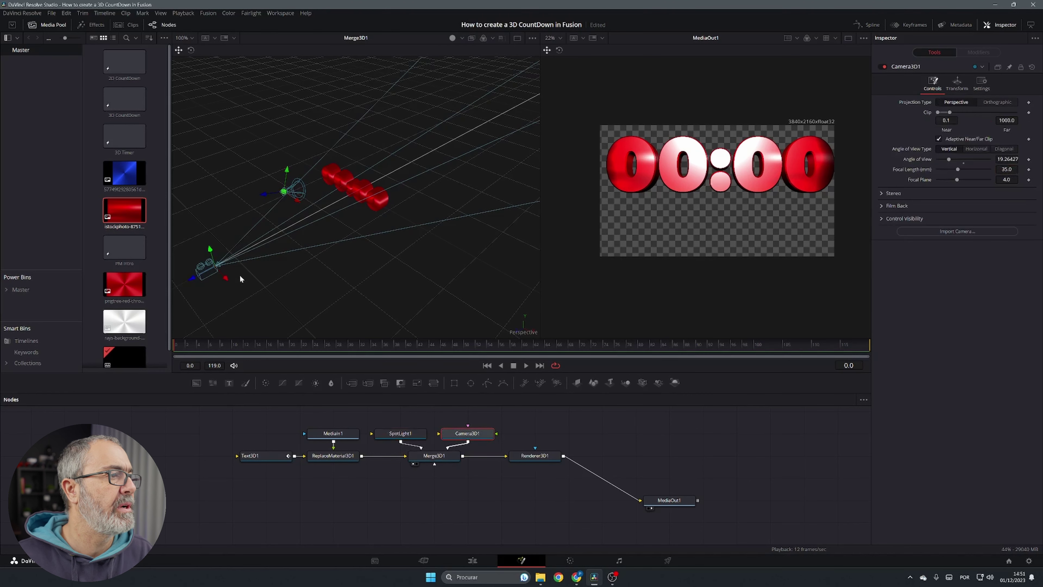
left_click_drag(209, 255, 200, 226)
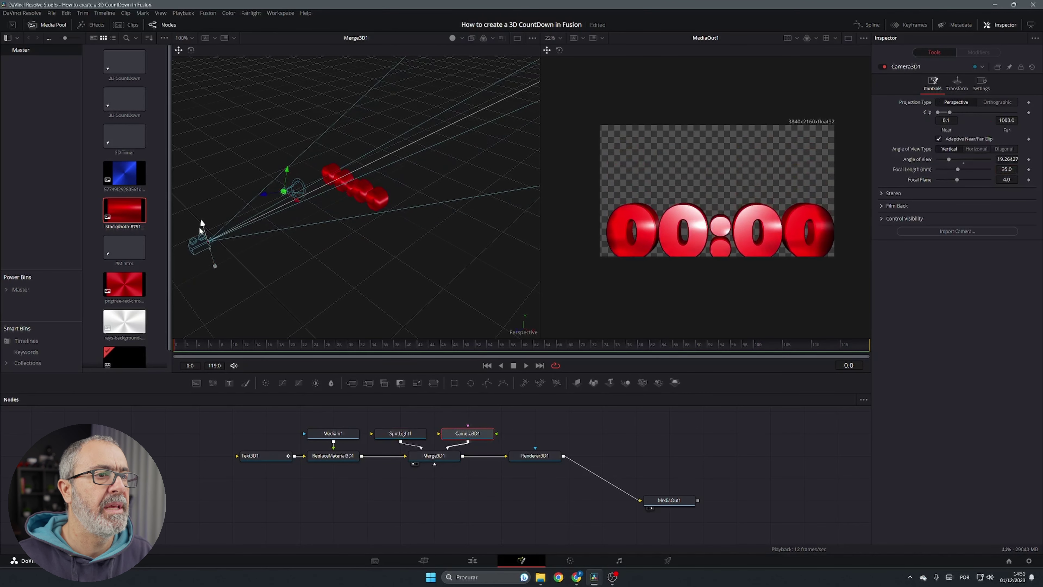
left_click(961, 84)
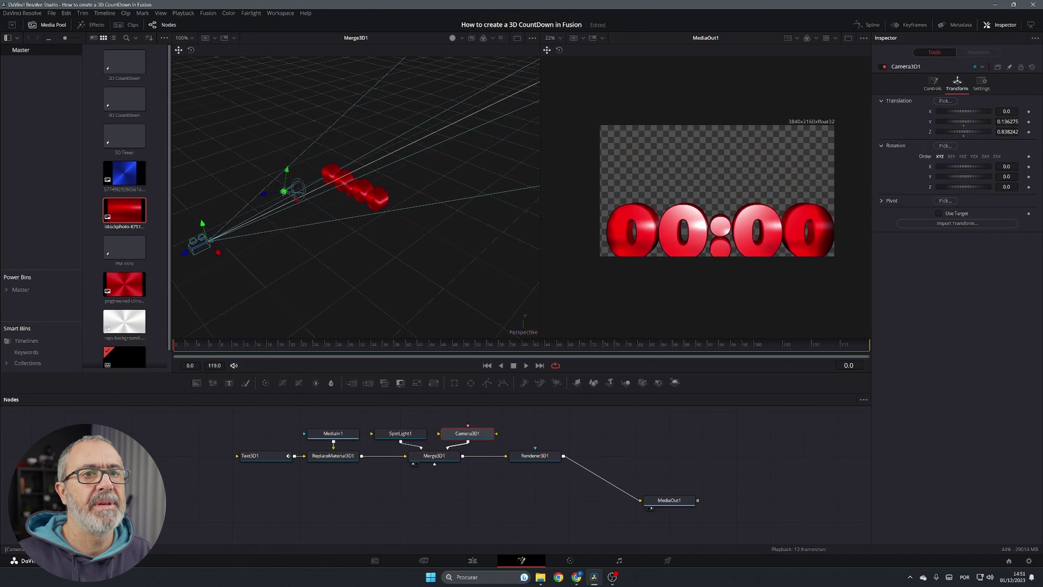
left_click_drag(1006, 167, 979, 167)
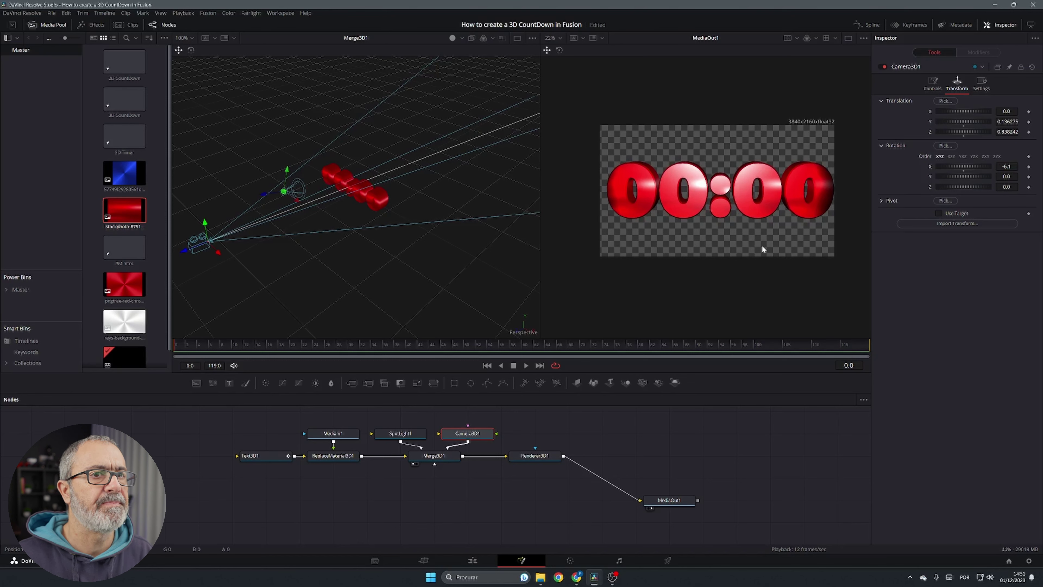
Fine-tune the Text3D1 layout Center X to 0.269
left_click(251, 455)
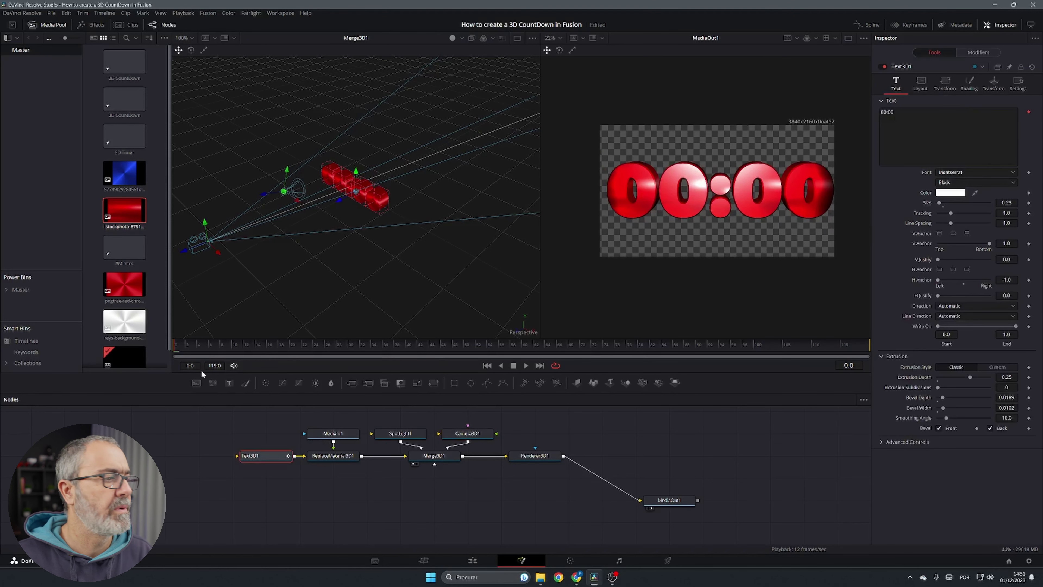
left_click(920, 82)
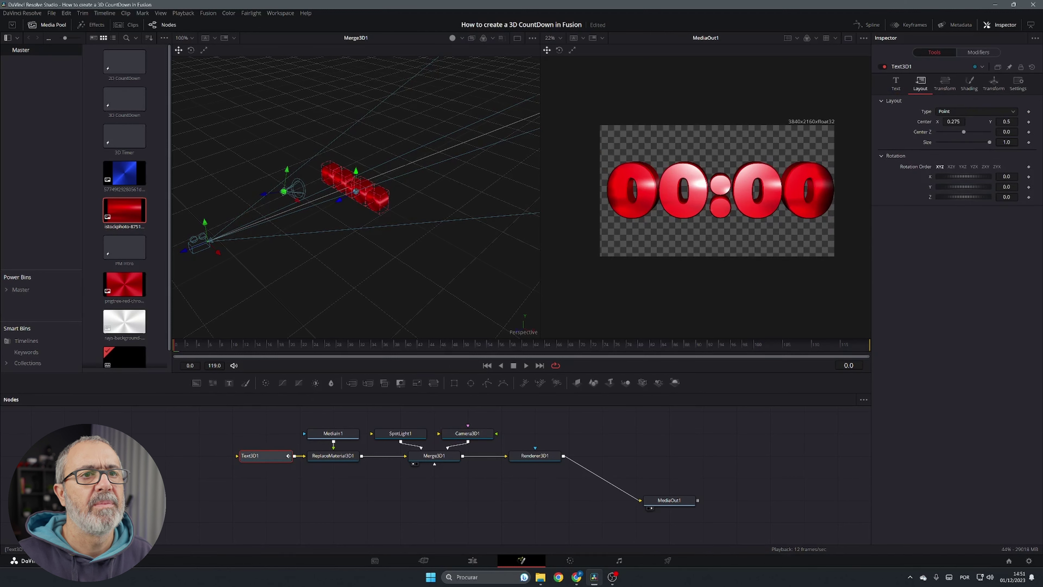
left_click_drag(954, 123, 949, 123)
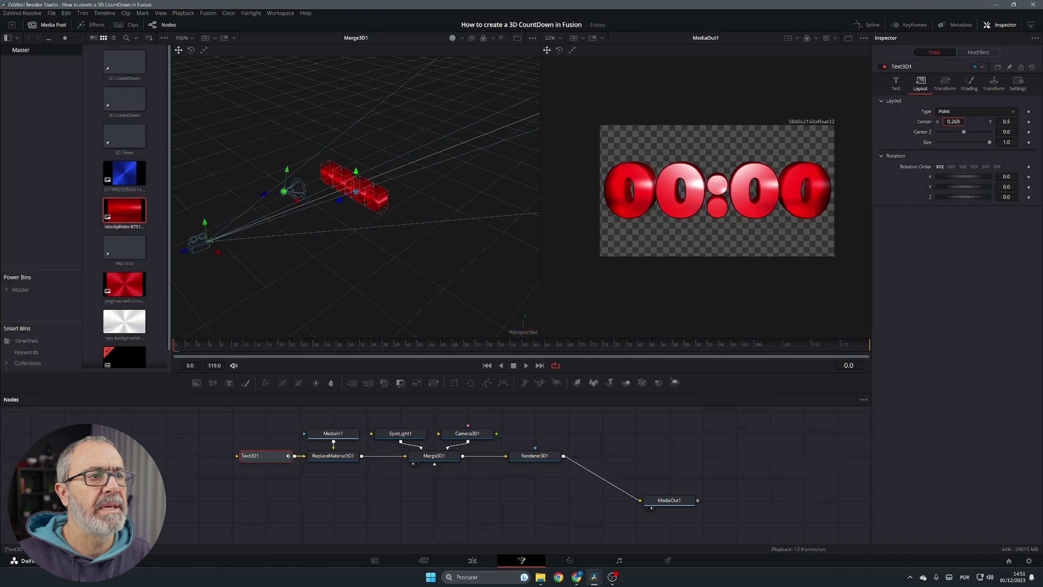
Scrub the timeline from the start to frame 119 to check how the timer counts
left_click(895, 82)
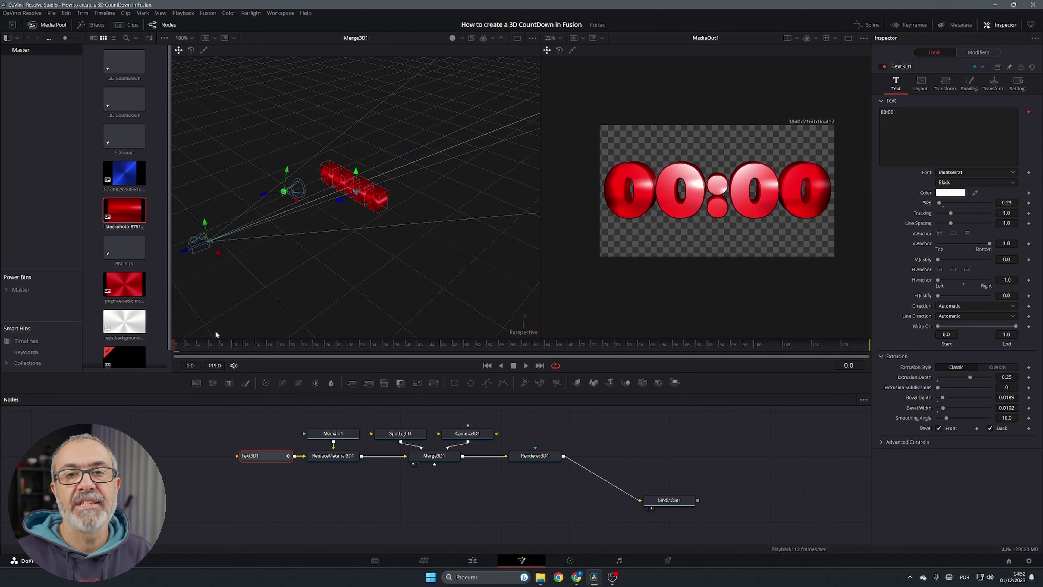
left_click(181, 346)
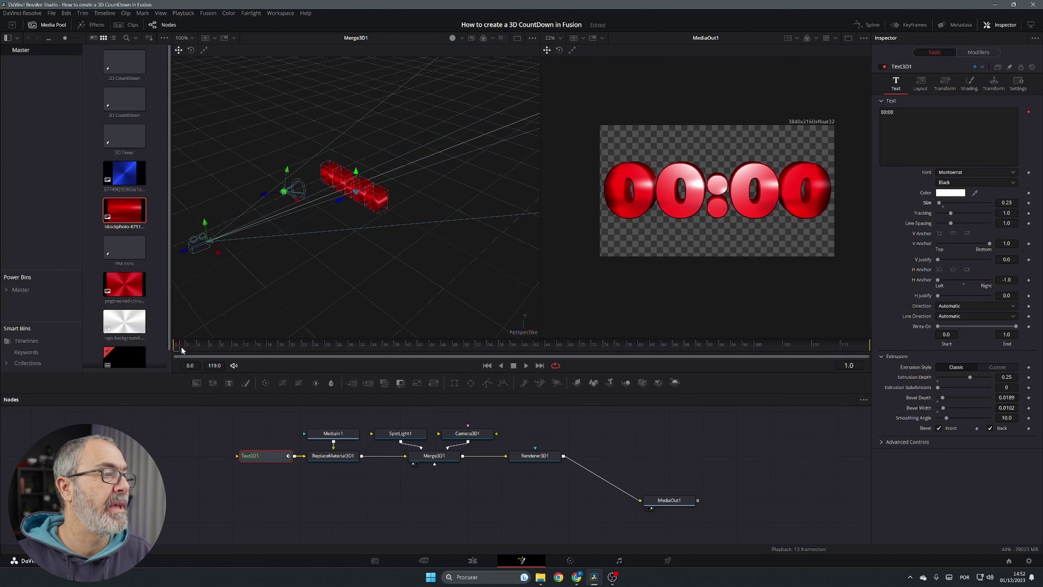
left_click_drag(181, 346, 872, 351)
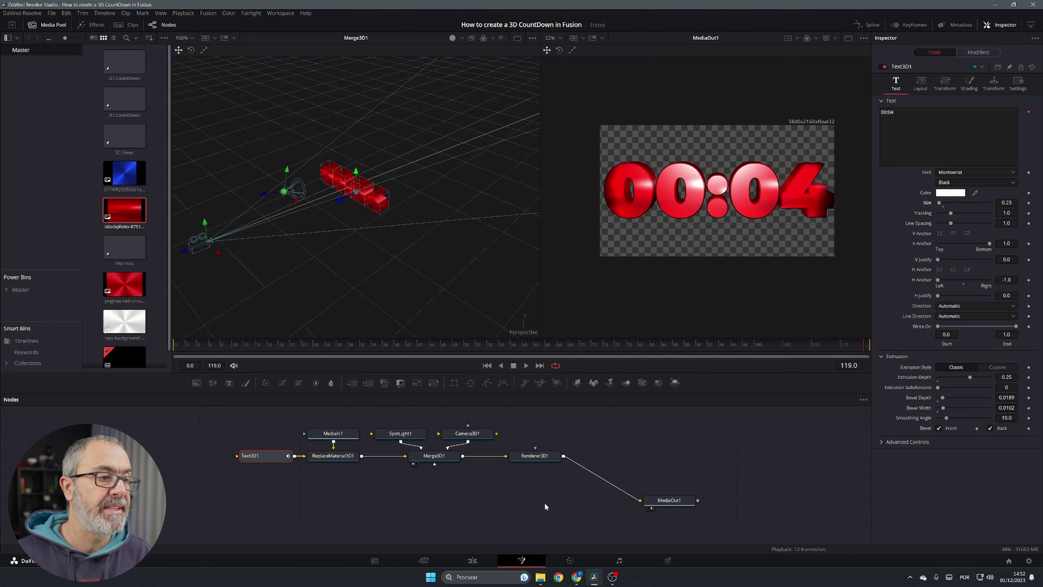
Add a Time Speed node and try to connect it between Text3D1 and ReplaceMaterial3D1
left_click_drag(263, 455, 162, 455)
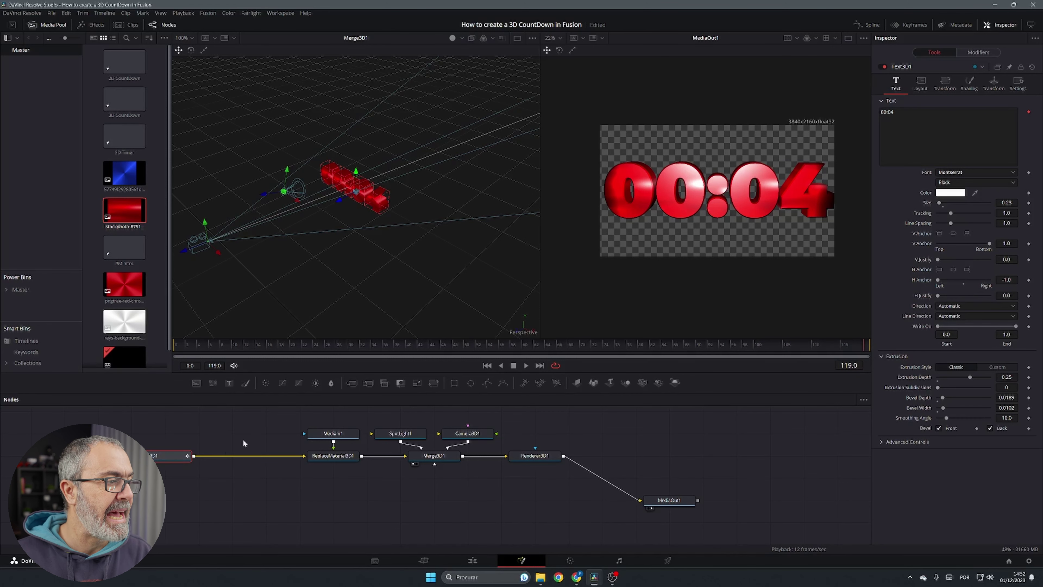
key("shift+space")
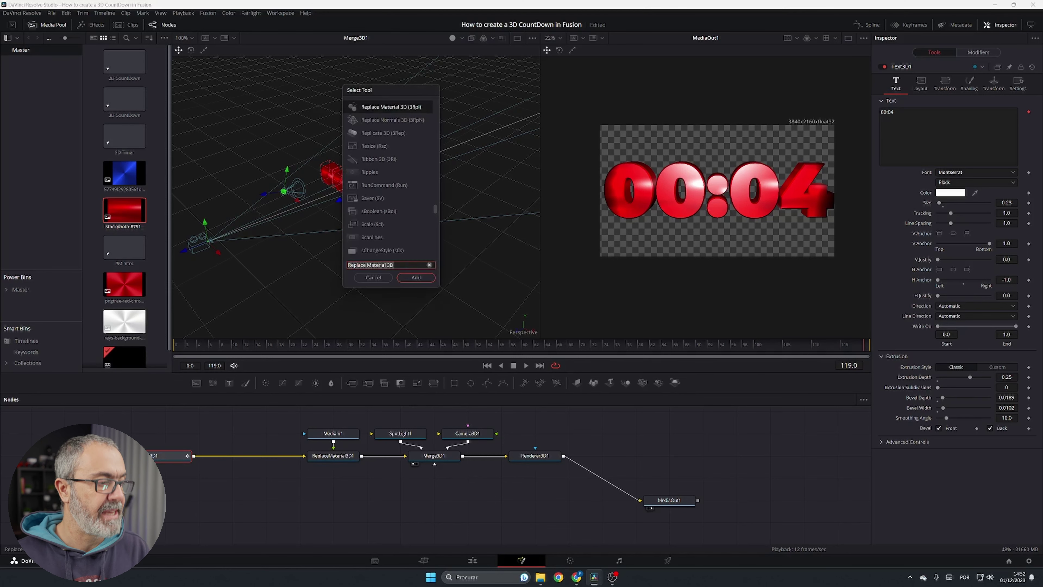
type("speed")
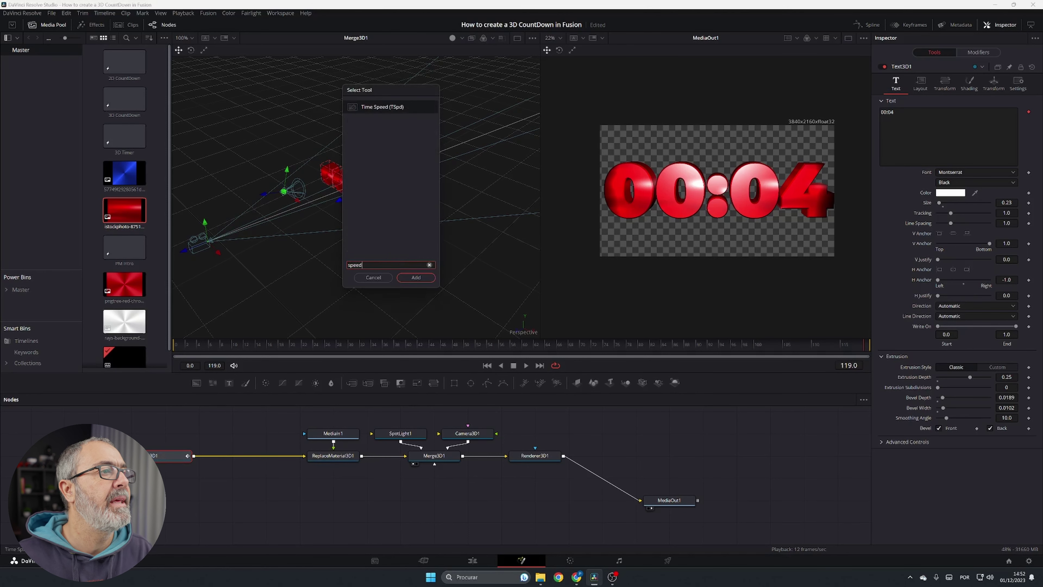
left_click(370, 107)
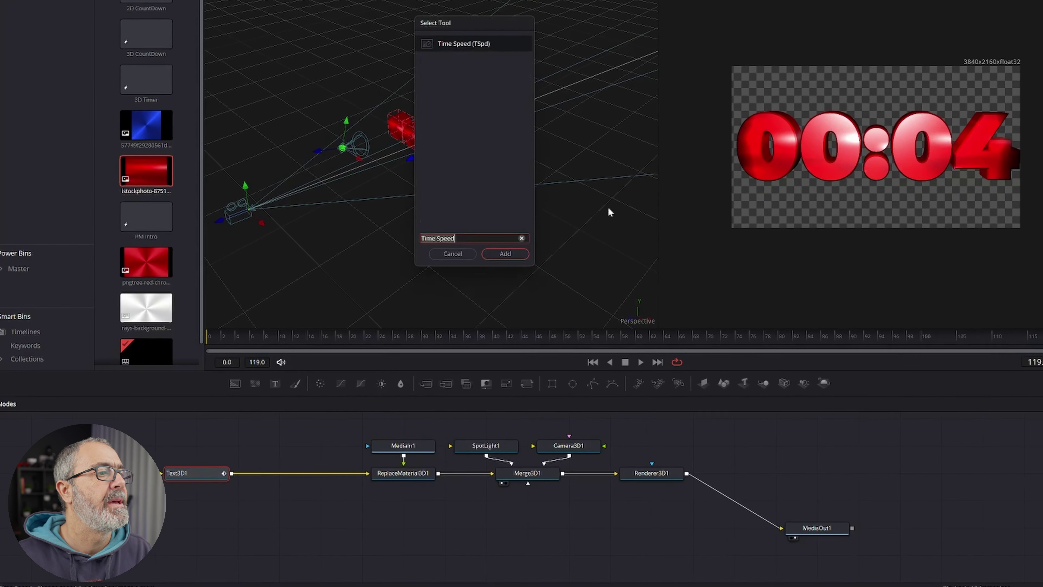
left_click(505, 253)
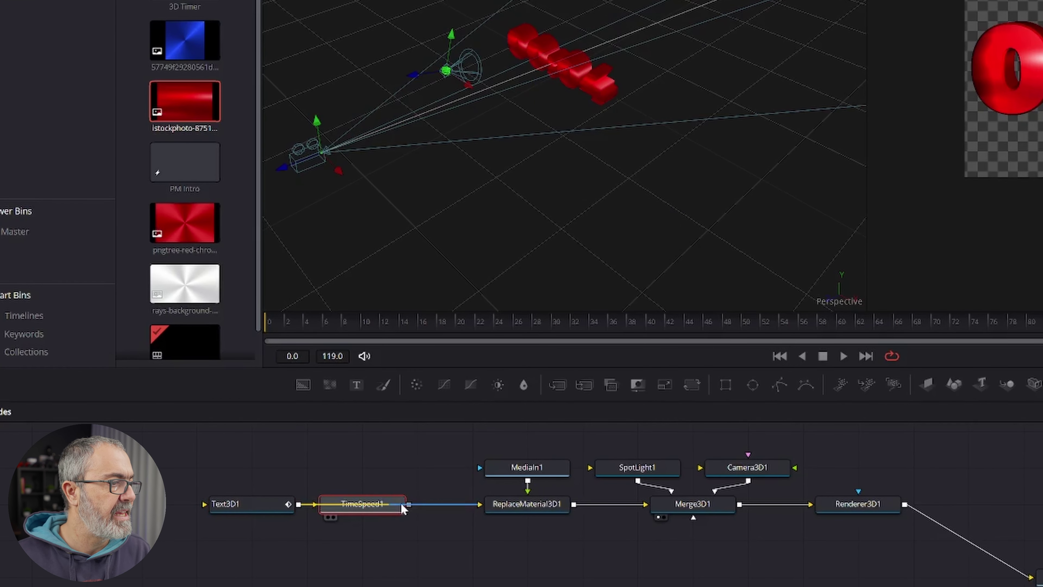
left_click_drag(402, 508, 456, 509)
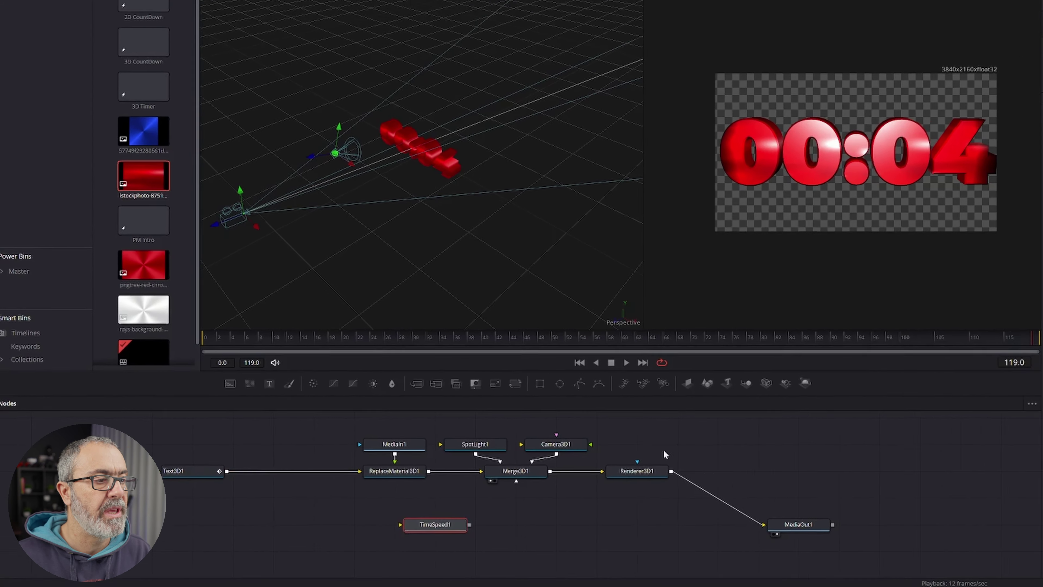
left_click(230, 501)
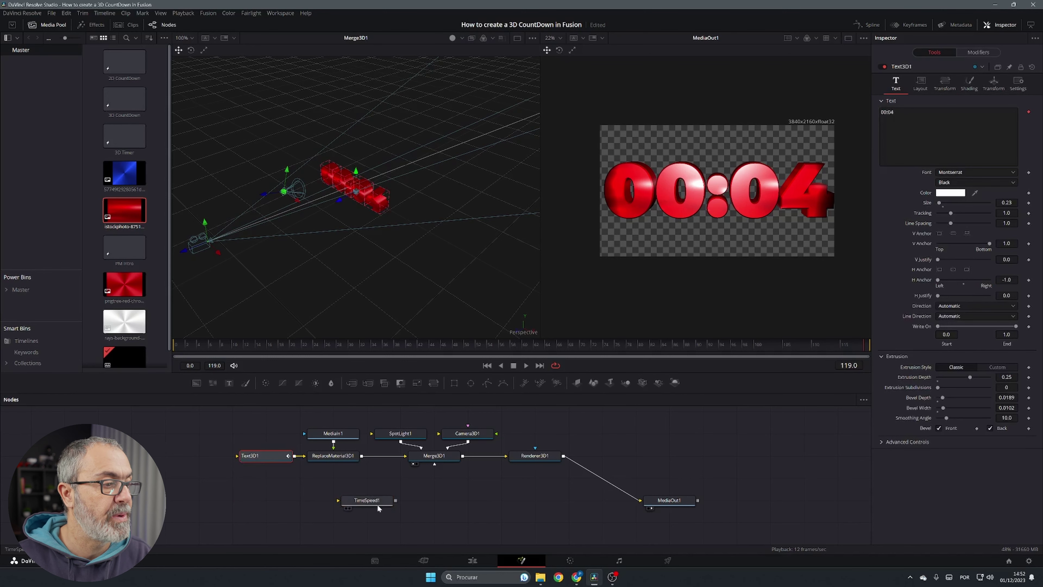
Insert the TimeSpeed1 node between Renderer3D1 and MediaOut1, shifting Renderer3D1 closer to Merge3D1 to make room
left_click_drag(370, 500, 513, 503)
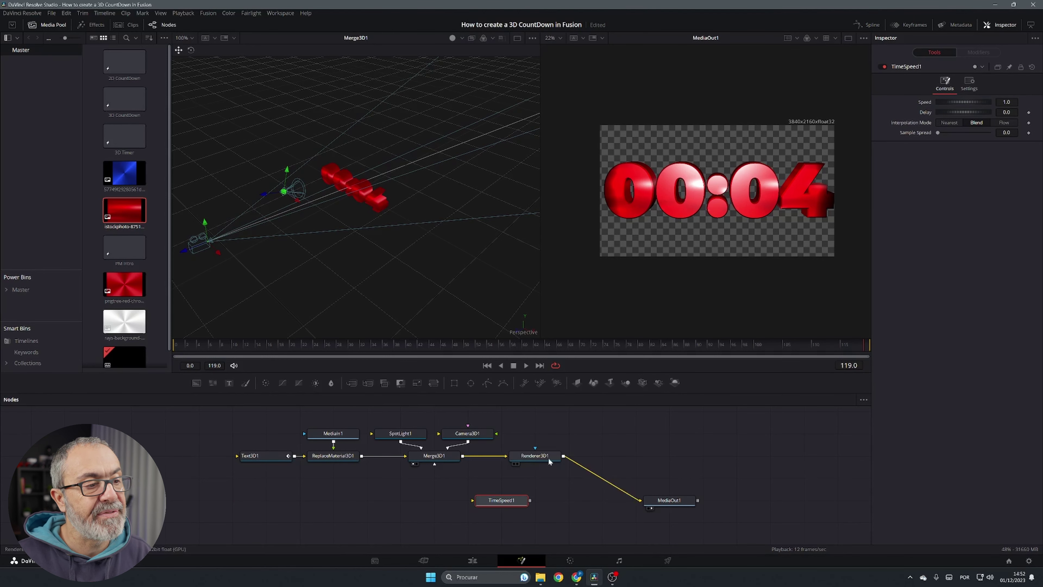
left_click_drag(549, 461, 516, 461)
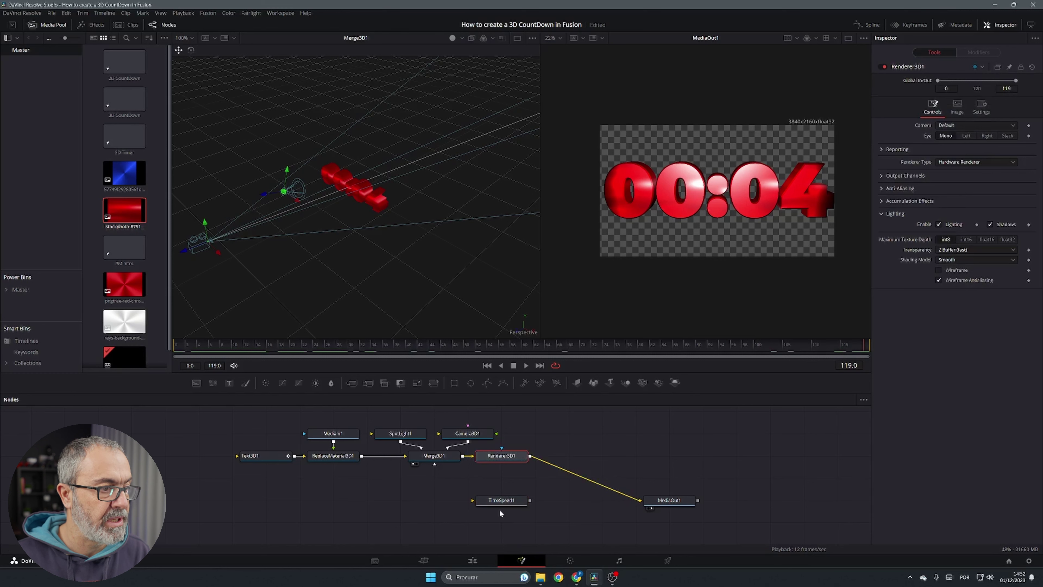
left_click_drag(499, 505, 578, 458)
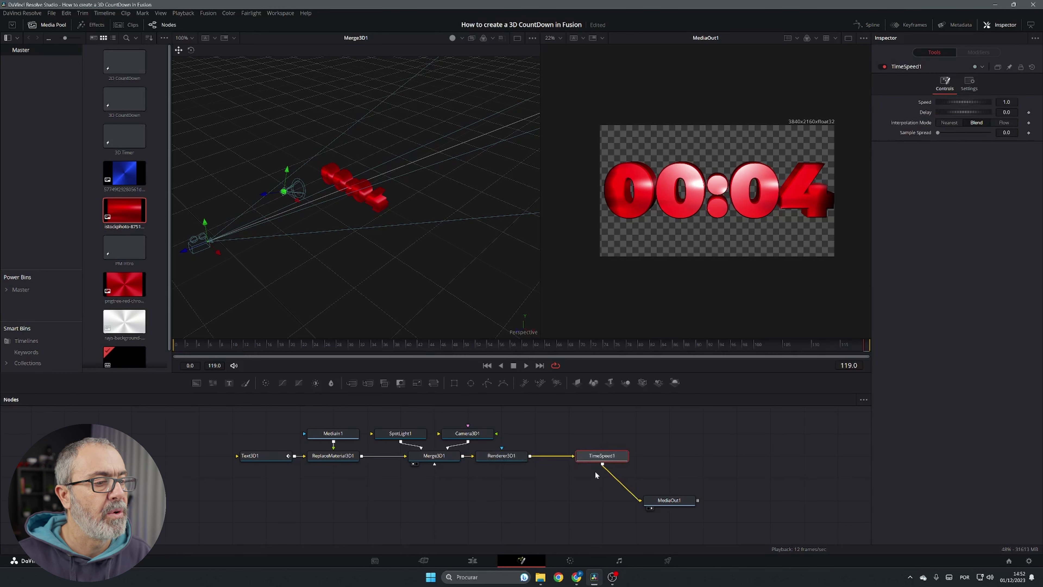
Align MediaOut1 directly below TimeSpeed1 and set the TimeSpeed1 Speed to -1.0
left_click_drag(671, 501, 591, 501)
left_click(605, 456)
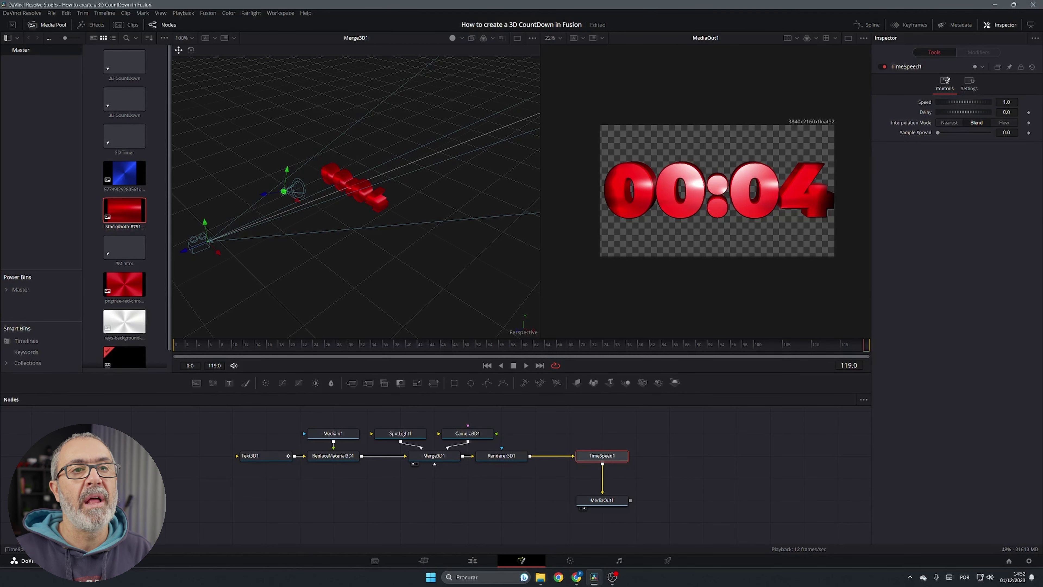
left_click(1002, 102)
type("-")
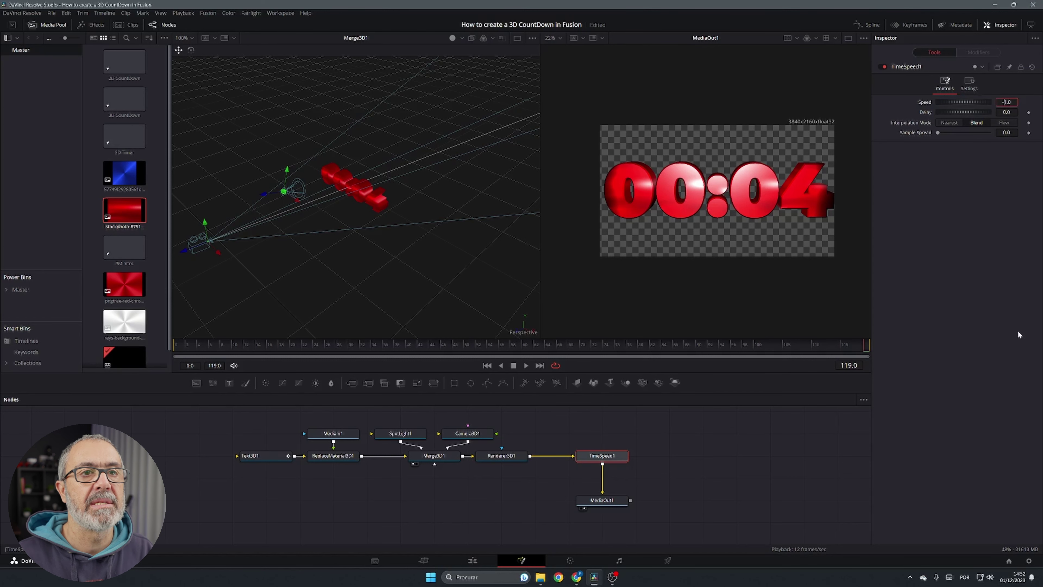
key("Tab")
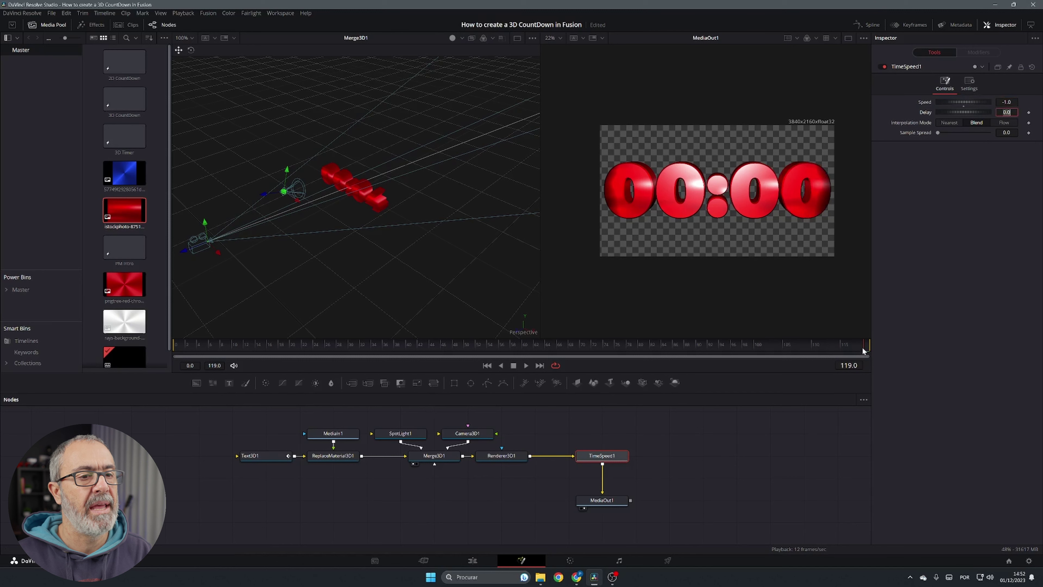
Scrub the timeline from the end back to frame 0 and forward to frame 118 to check the reversed count
left_click_drag(862, 346, 169, 340)
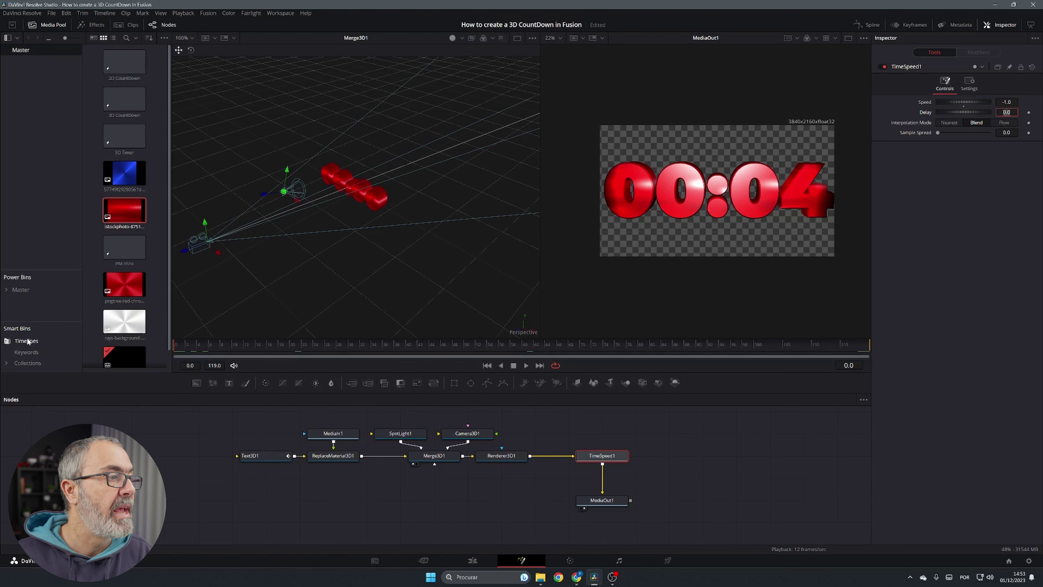
left_click_drag(727, 346, 738, 349)
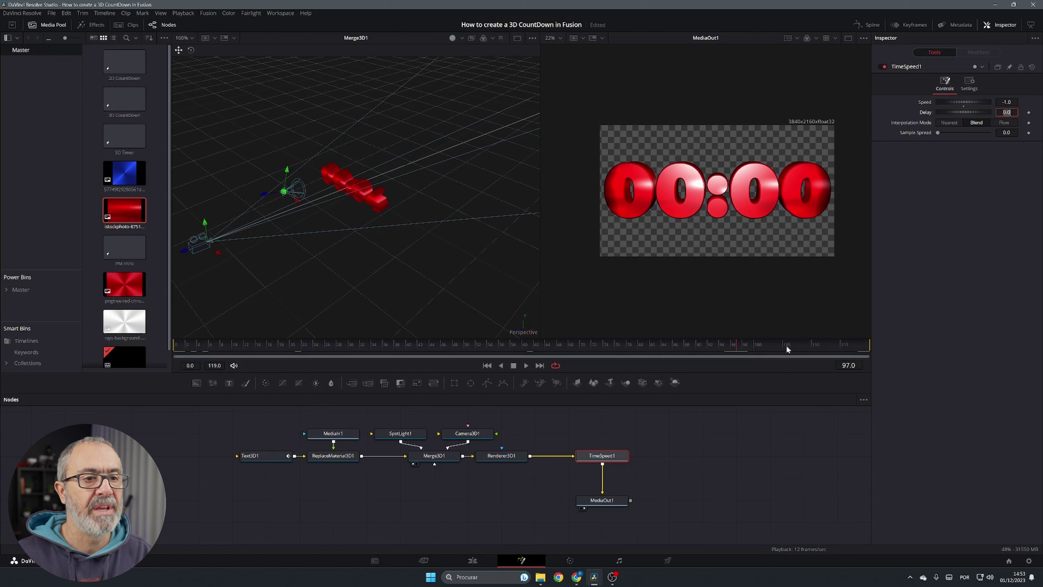
left_click(871, 341)
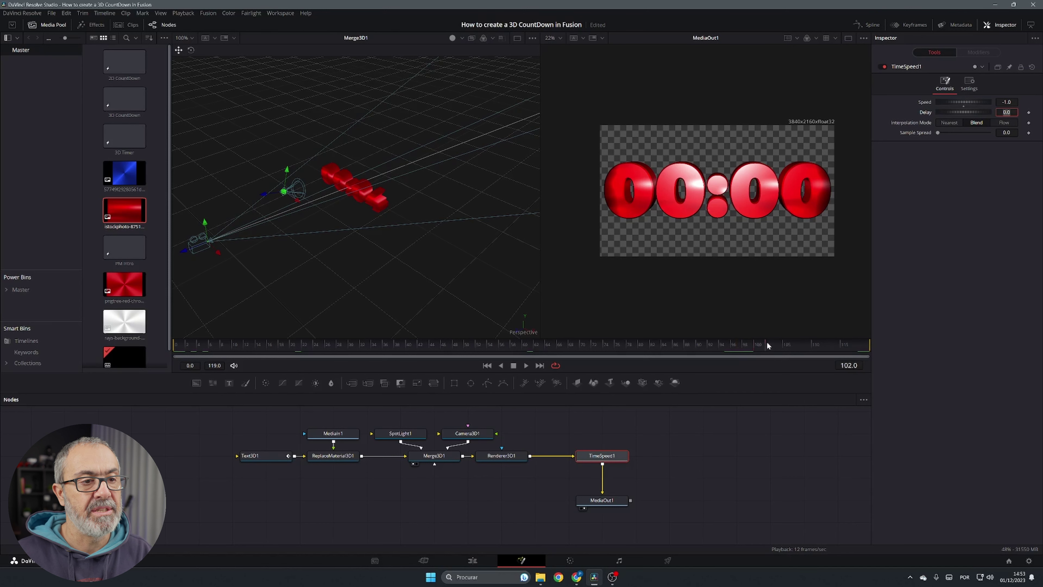
left_click(862, 350)
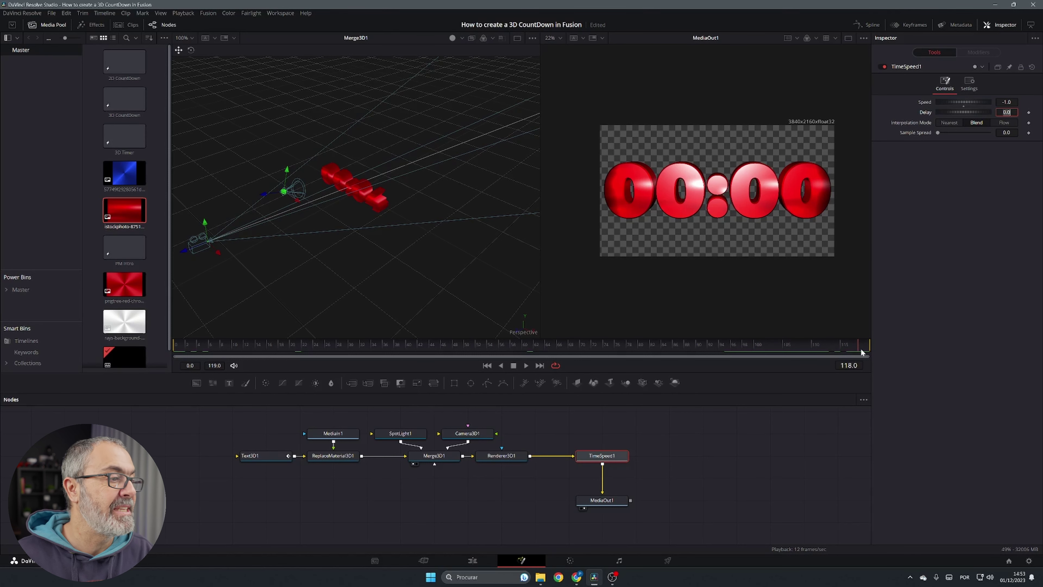
Set the Start Offset of Text3D1's Time Code modifier to 22
left_click(265, 458)
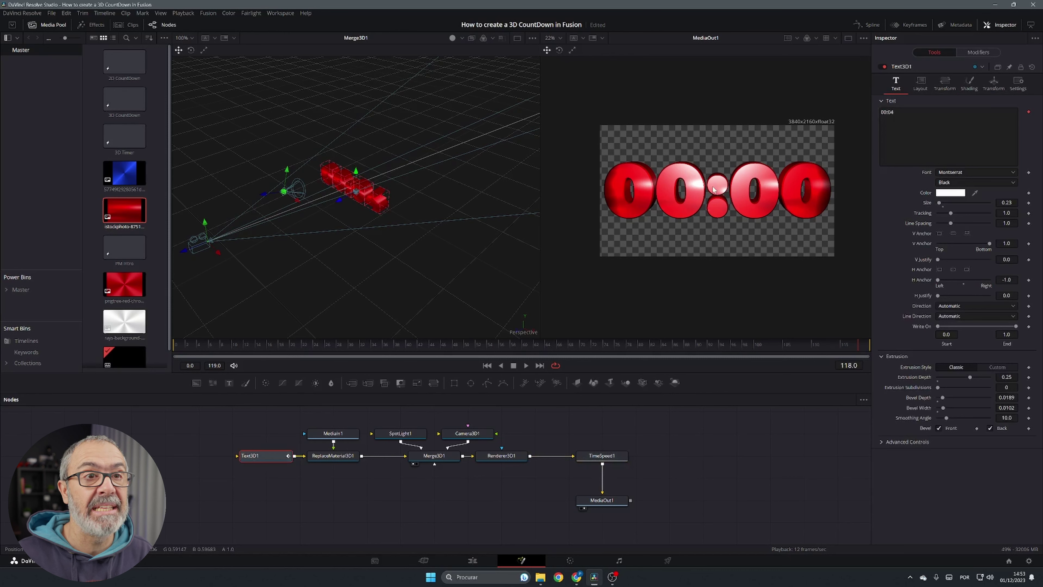
left_click(973, 54)
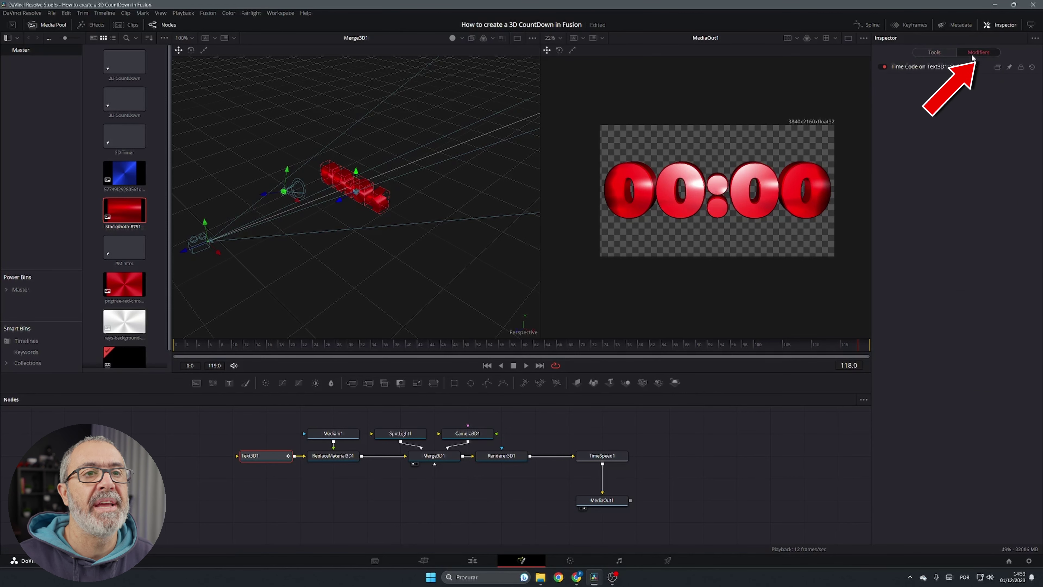
left_click(926, 66)
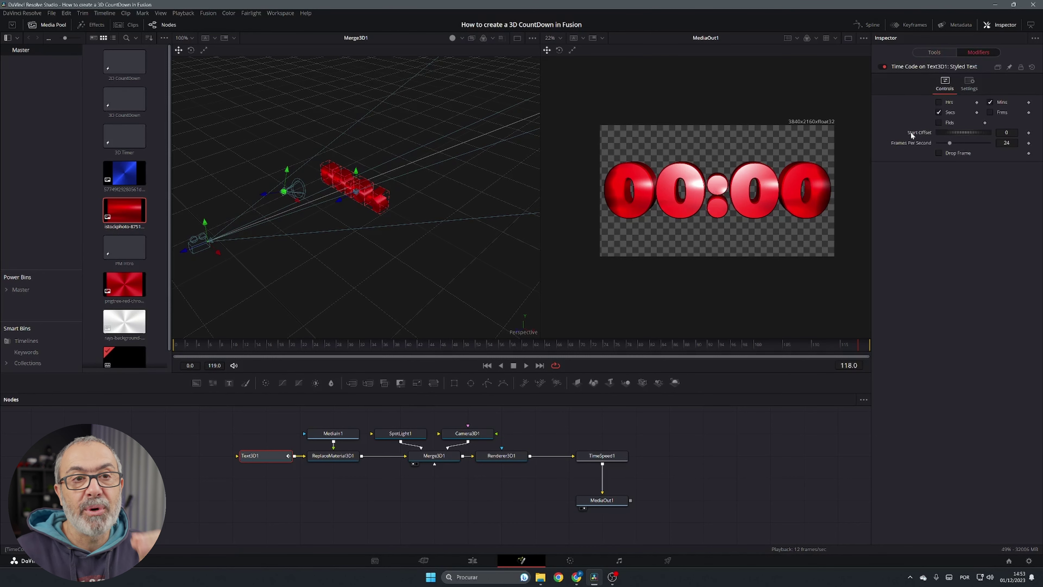
left_click(1006, 133)
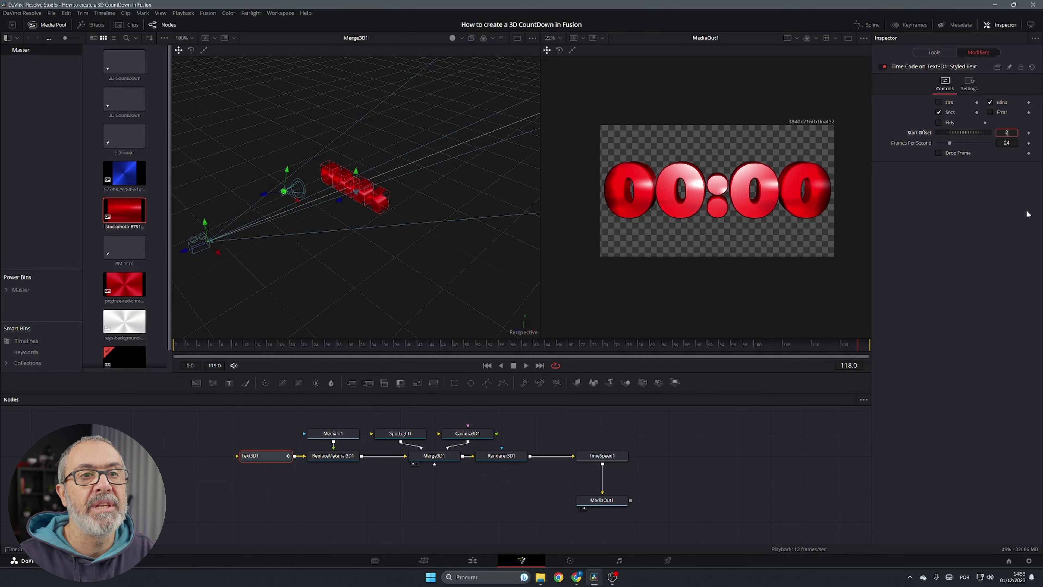
type("22")
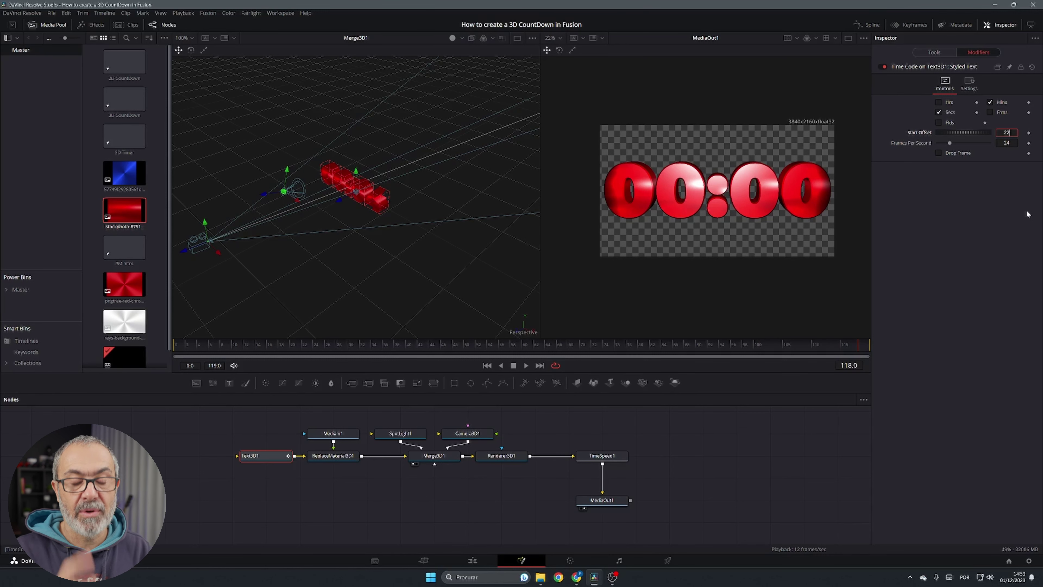
key("Tab")
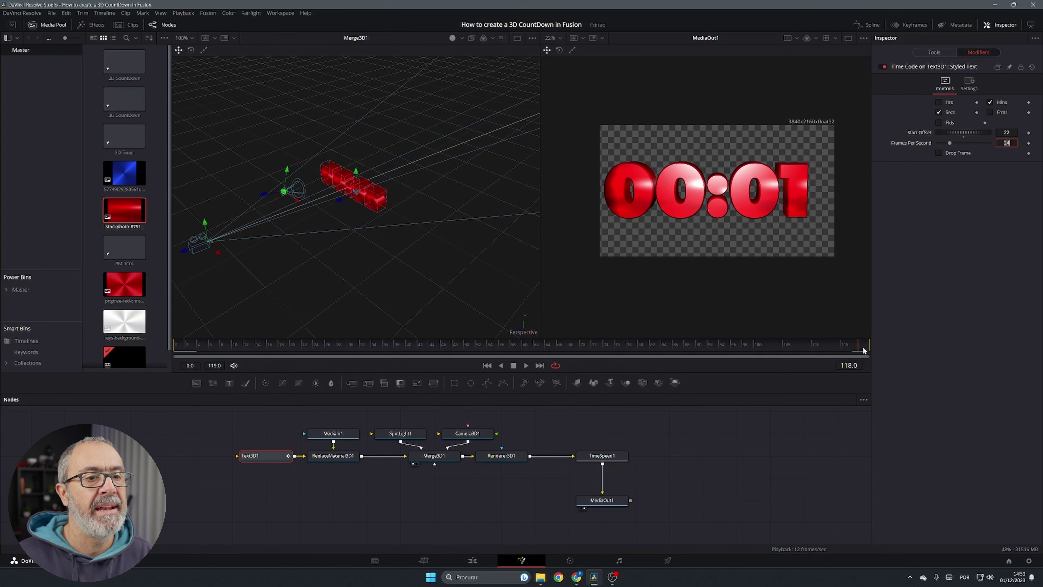
Scrub the timeline from frame 119 back towards the start to check the offset countdown
left_click_drag(863, 348, 869, 349)
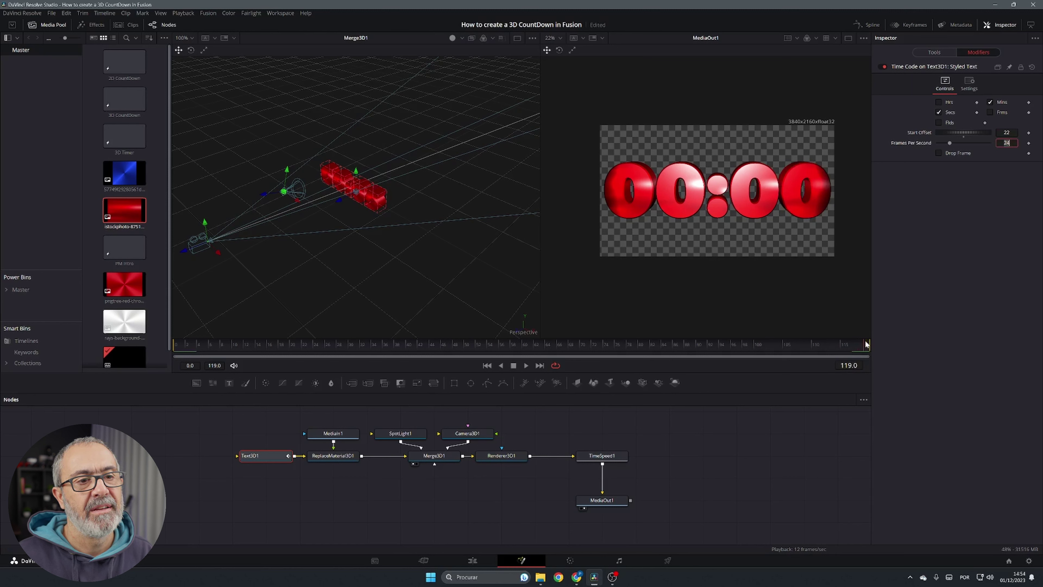
left_click_drag(492, 347, 177, 347)
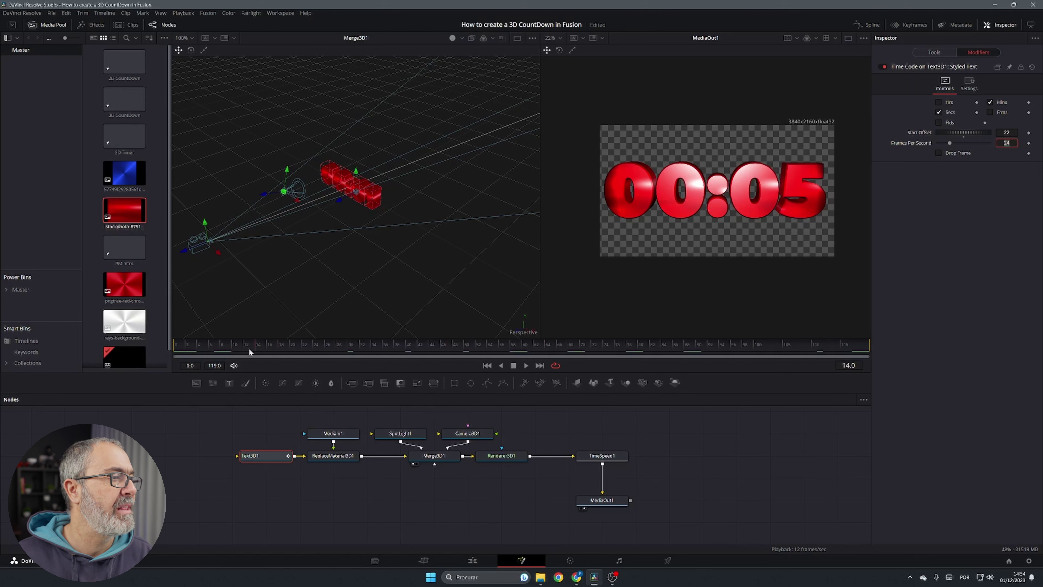